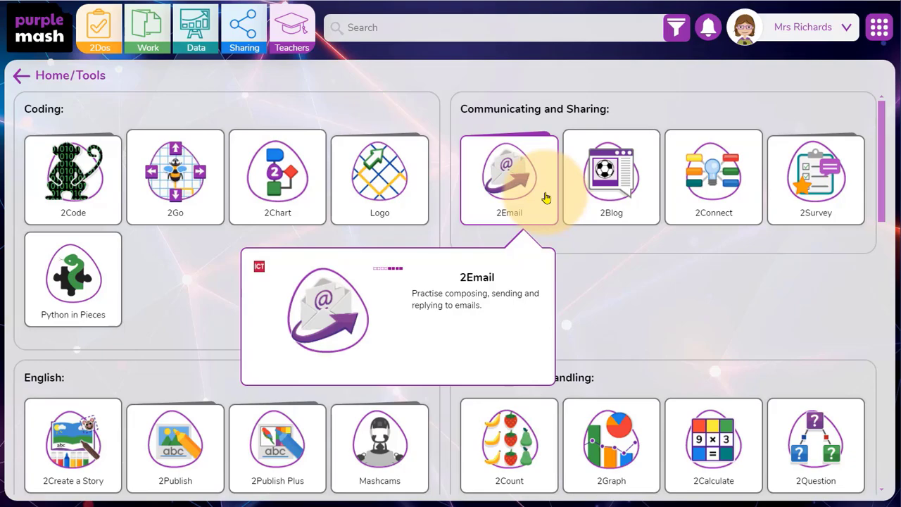
Open the 2Email section of the tools, look through its settings, creator and activities, and launch the 2Email inbox.
left_click(547, 199)
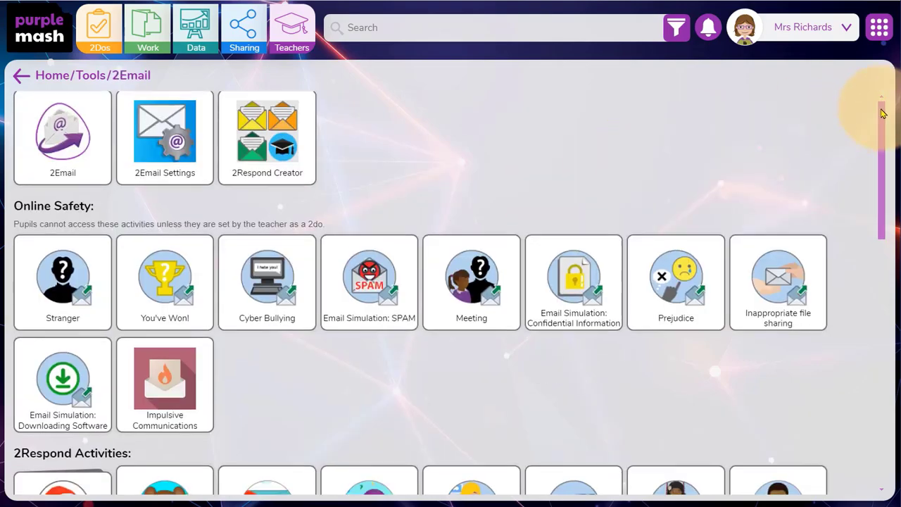
left_click_drag(883, 110, 872, 247)
scroll(872, 248, "up", 10)
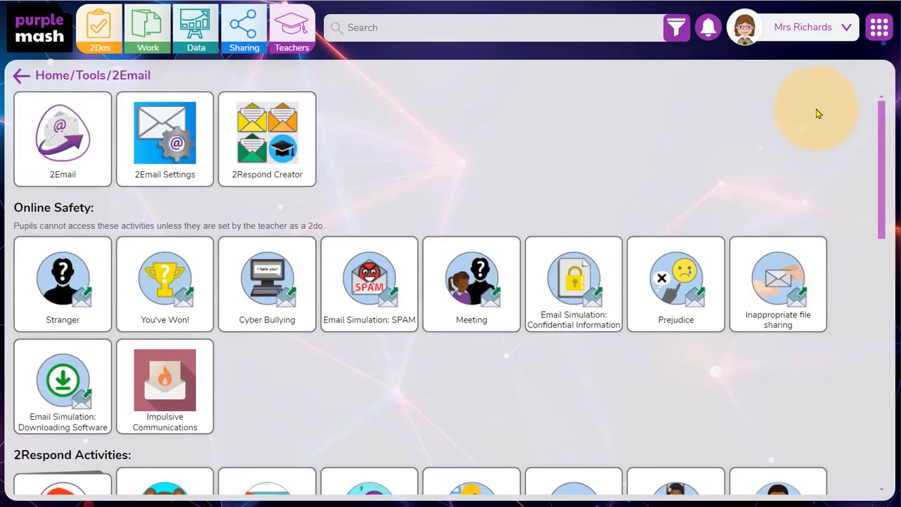
mouse_move(79, 181)
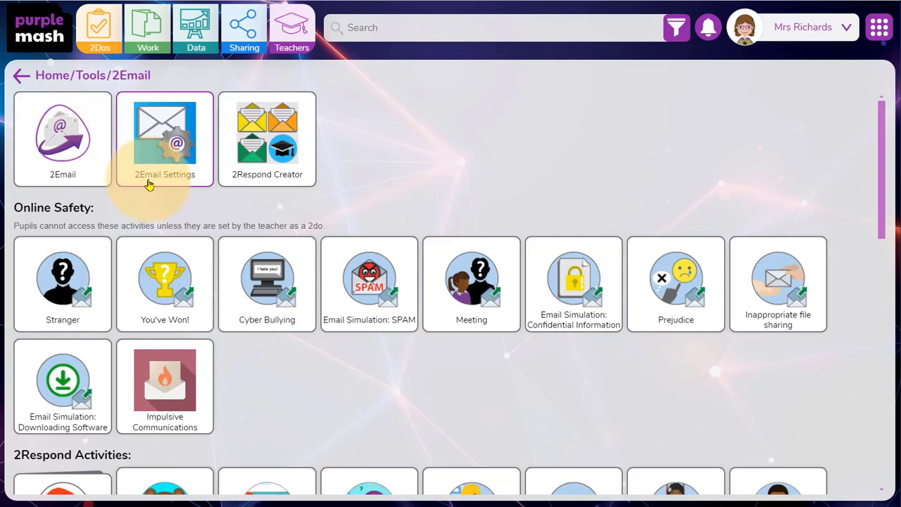
mouse_move(241, 183)
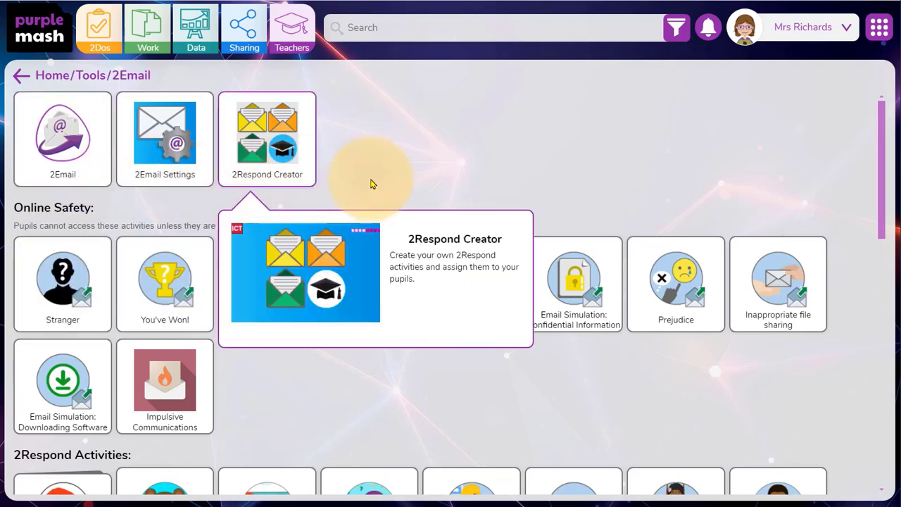
left_click_drag(884, 141, 881, 300)
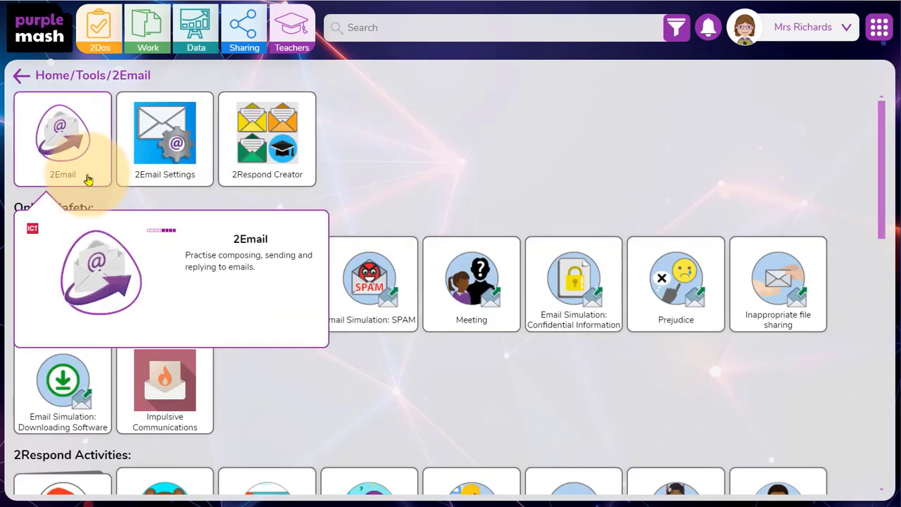
left_click(86, 177)
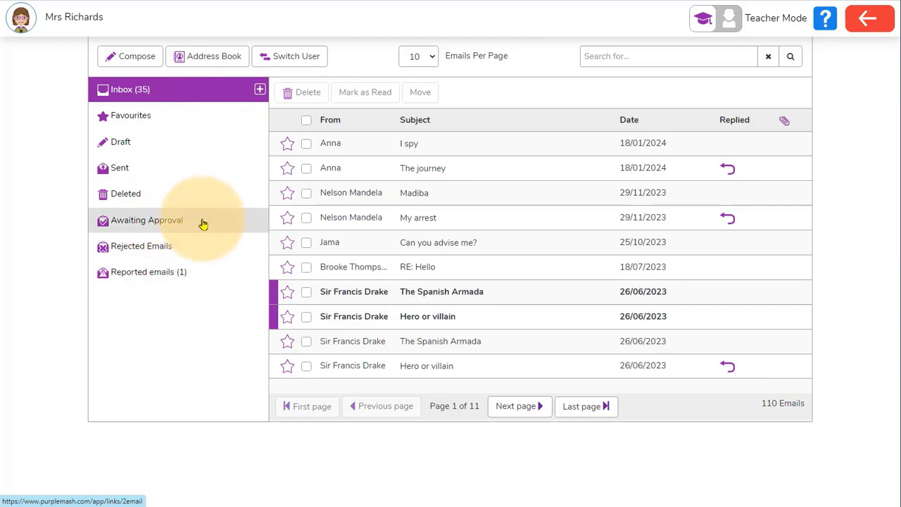
Start and abandon a new subfolder under the inbox, and mark the two newest emails as favourites before unmarking them.
left_click(260, 89)
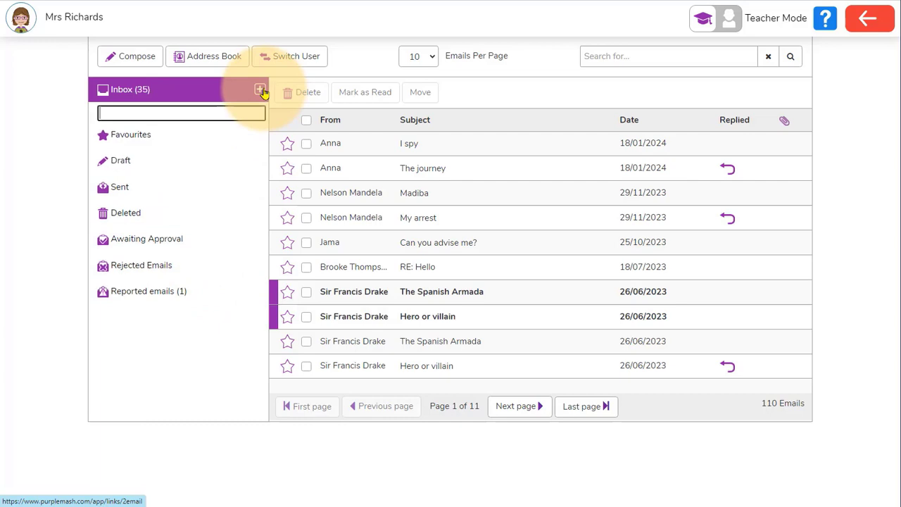
left_click(261, 91)
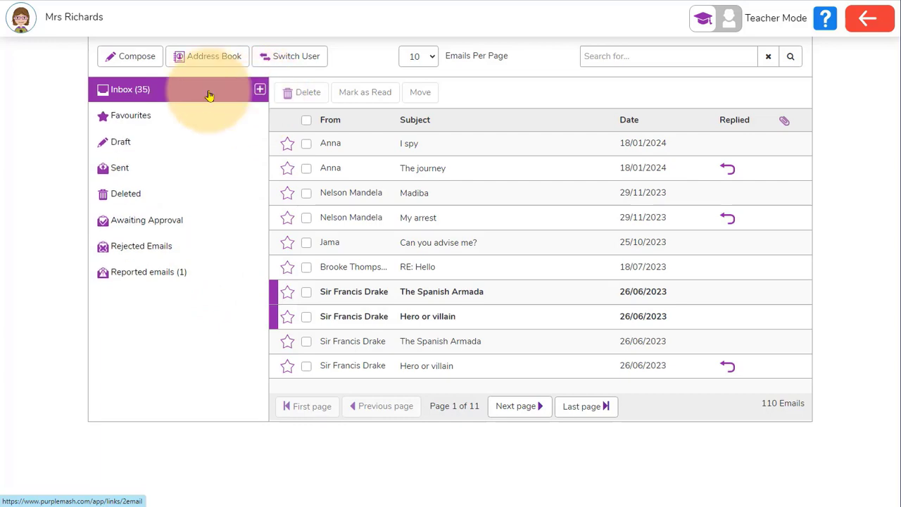
left_click(289, 145)
left_click(289, 169)
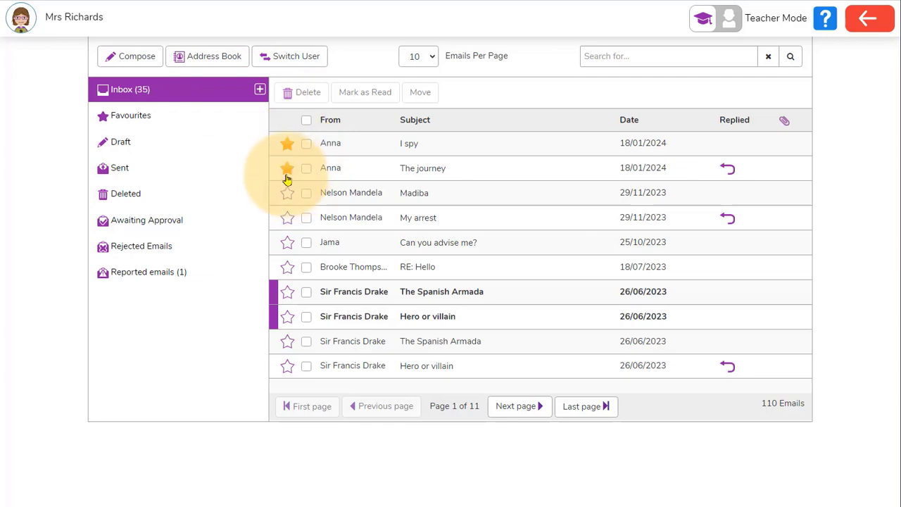
left_click(286, 173)
left_click(287, 148)
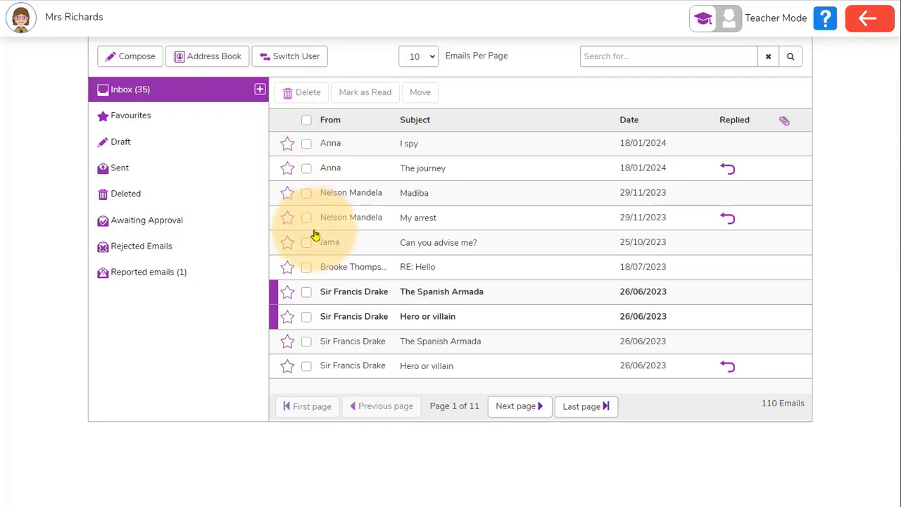
Select the two newest inbox emails for bulk actions and clear the selection.
left_click(306, 145)
left_click(307, 169)
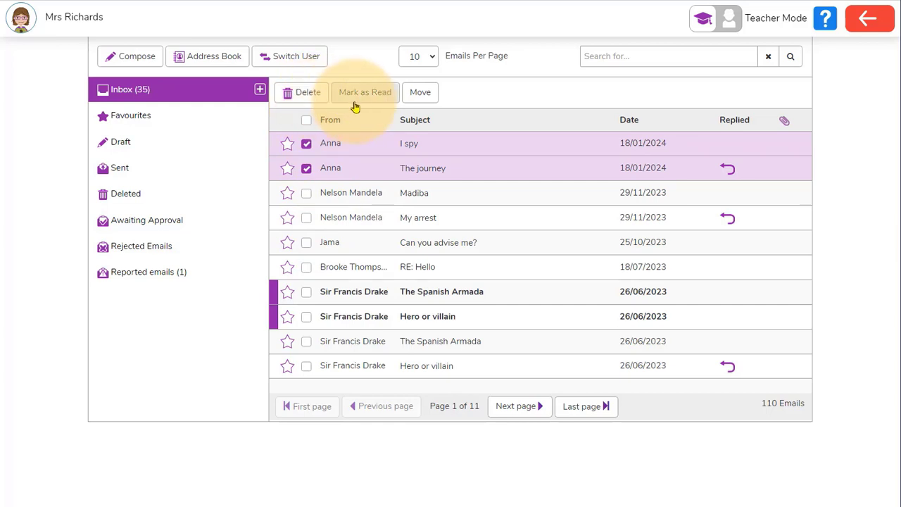
left_click(306, 143)
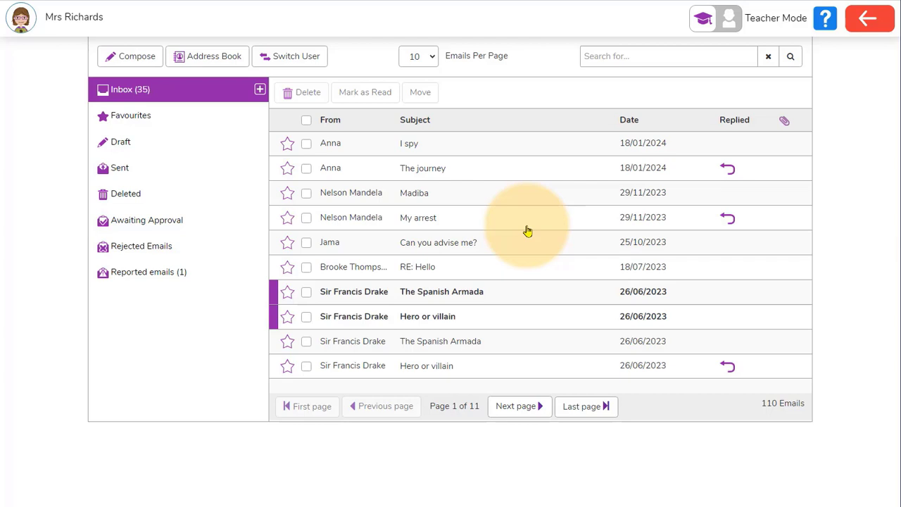
Preview the inbox in Child Mode and return to Teacher Mode.
left_click(734, 29)
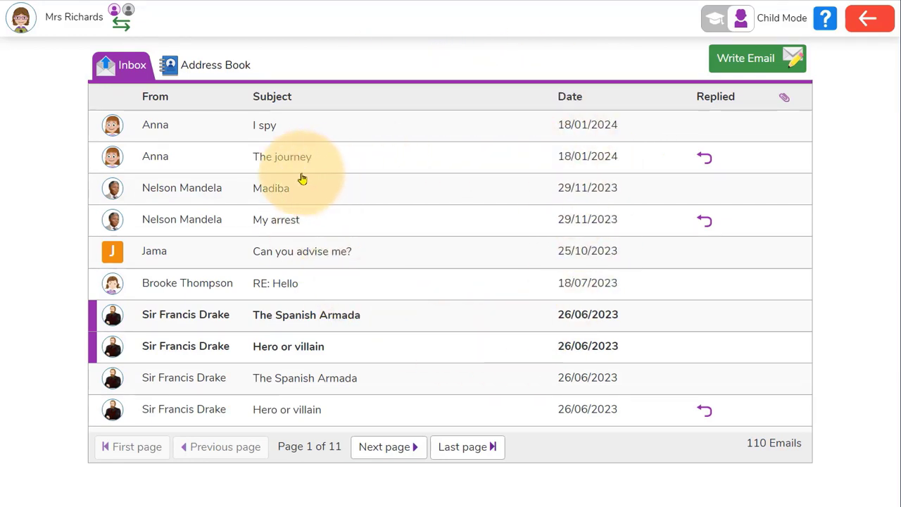
left_click(704, 24)
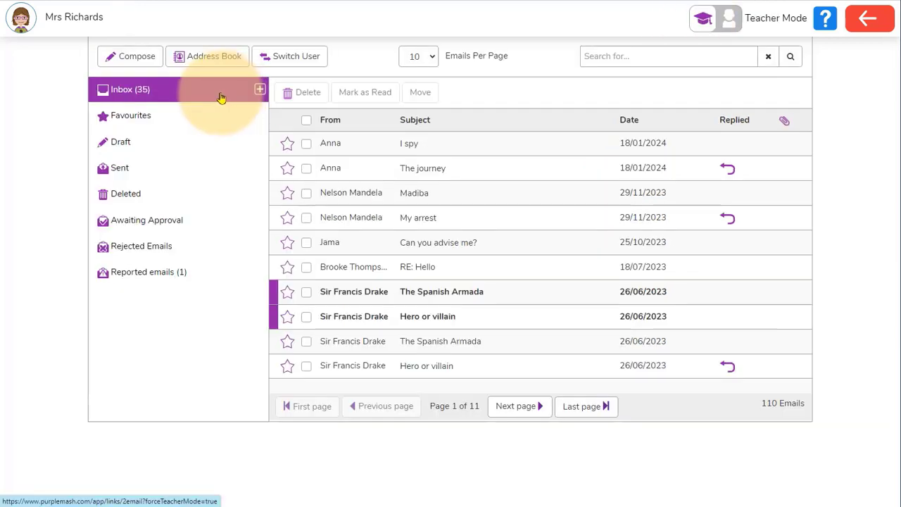
Compose a new email and add a Kingfisher pupil as recipient by searching for part of the pupil's first name.
left_click(155, 58)
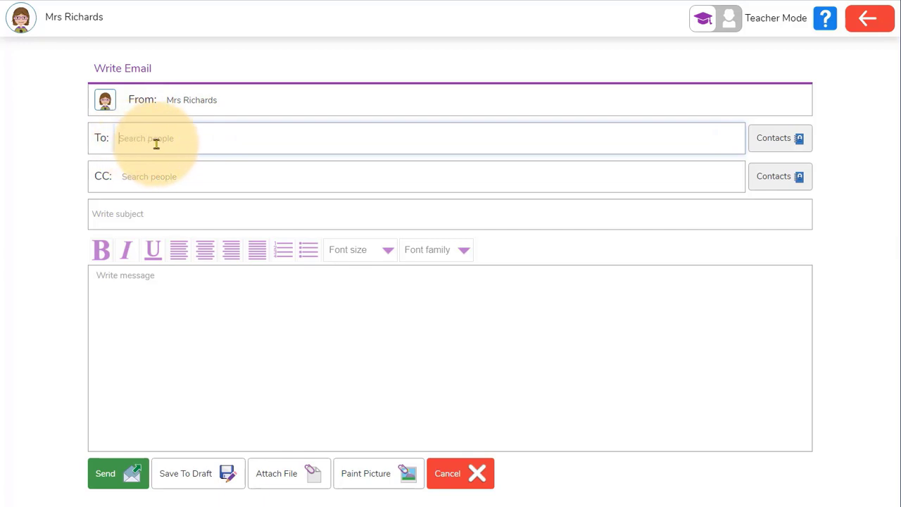
type("jaco")
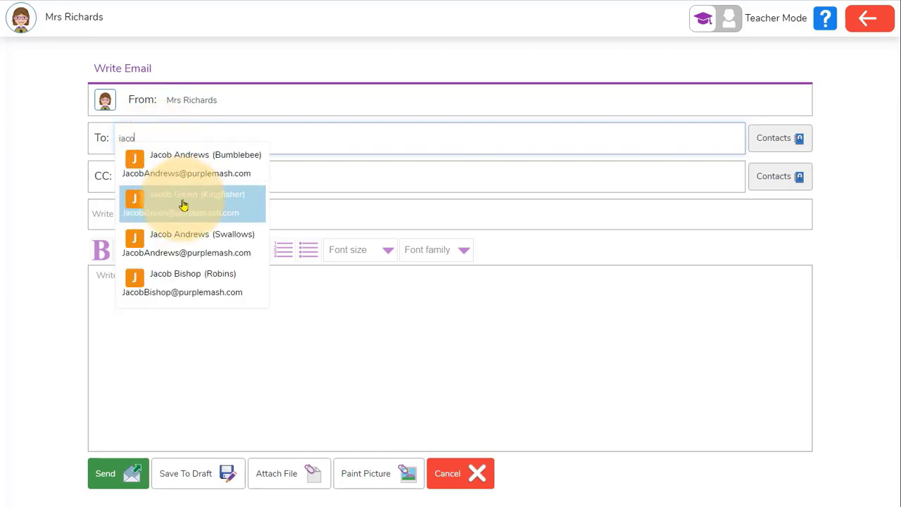
left_click(182, 205)
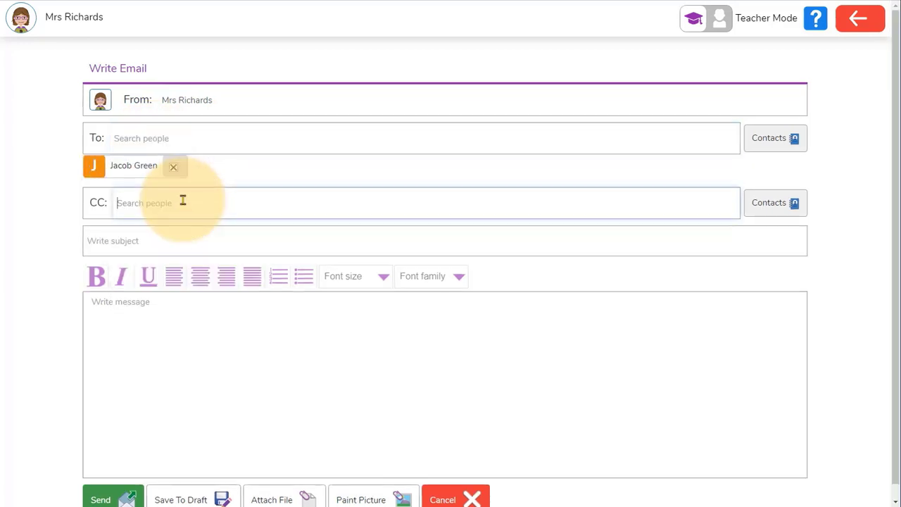
Open the contacts for the To field and add the first two listed pupils as recipients.
left_click(766, 144)
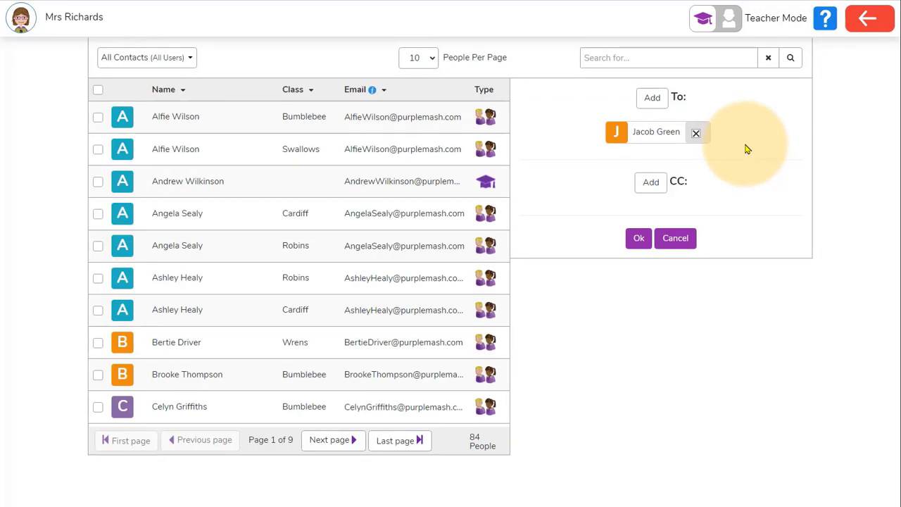
left_click(100, 120)
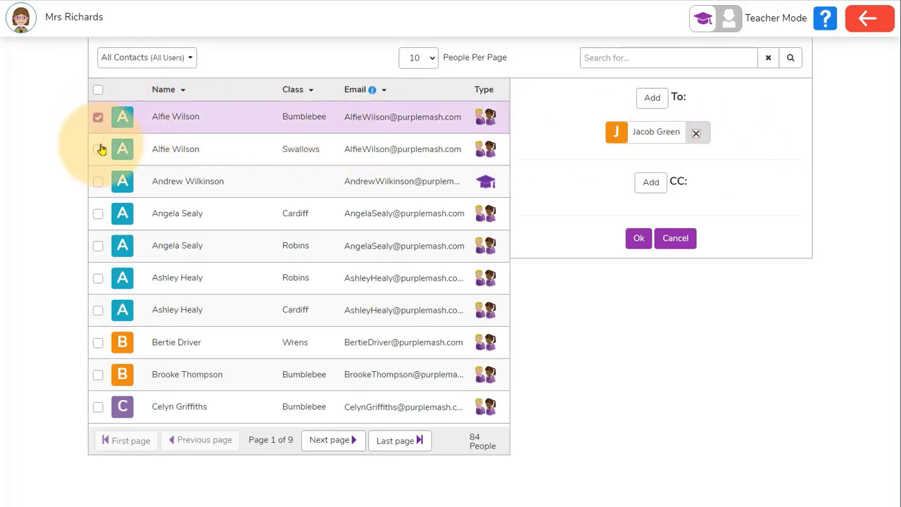
left_click(99, 148)
left_click(642, 99)
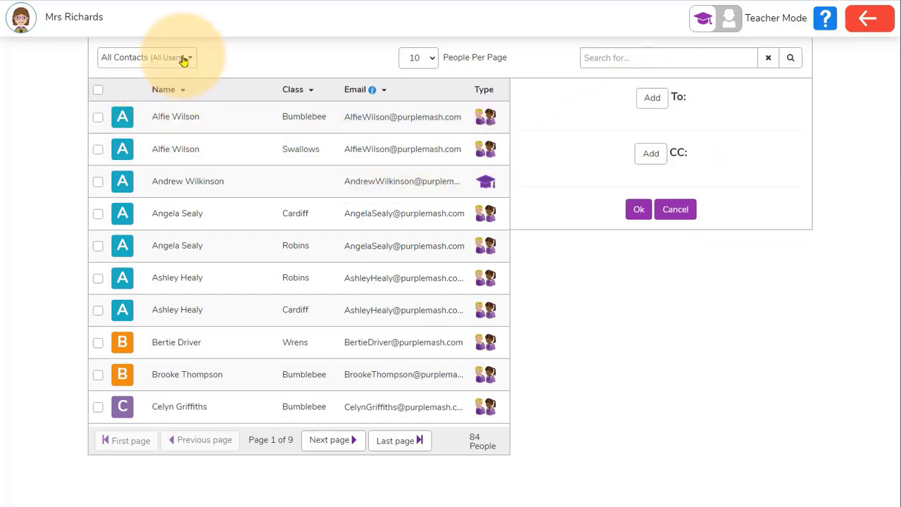
Filter the contacts to the Bumblebee class and view its staff, its pupils and all its users in turn.
left_click(184, 61)
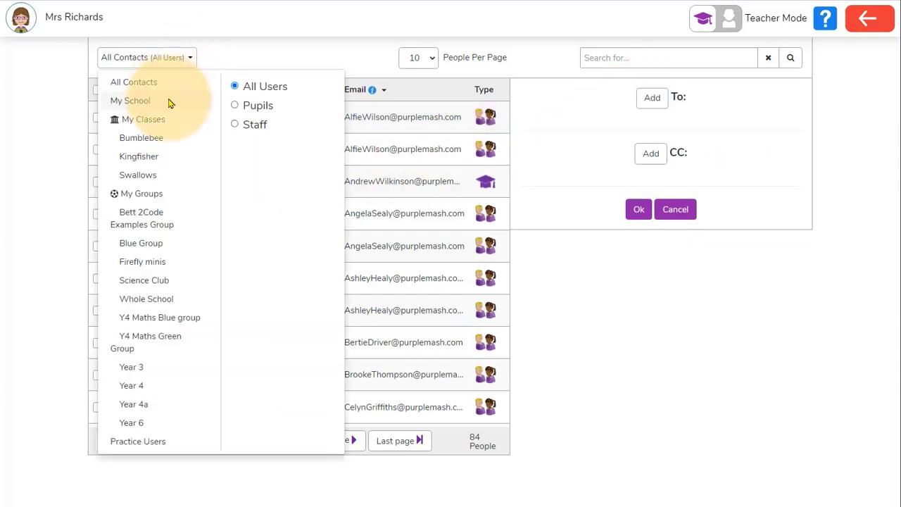
left_click(178, 142)
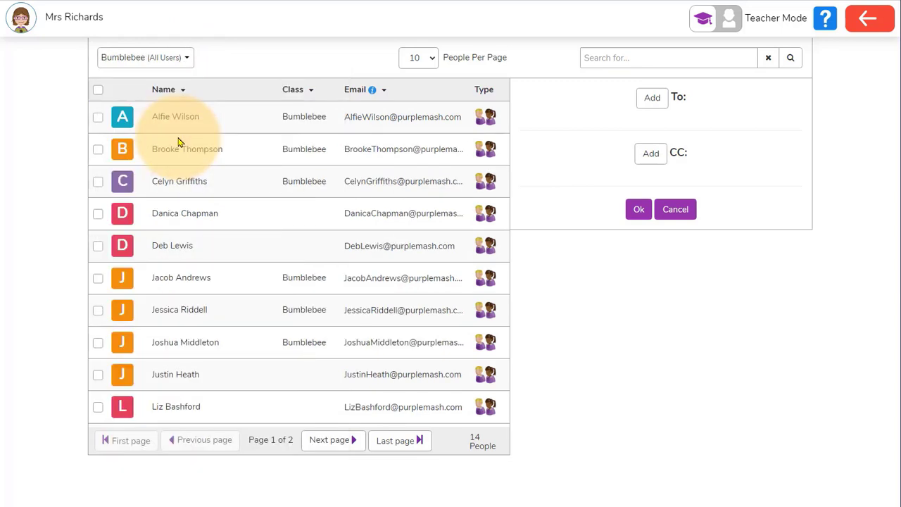
left_click(185, 58)
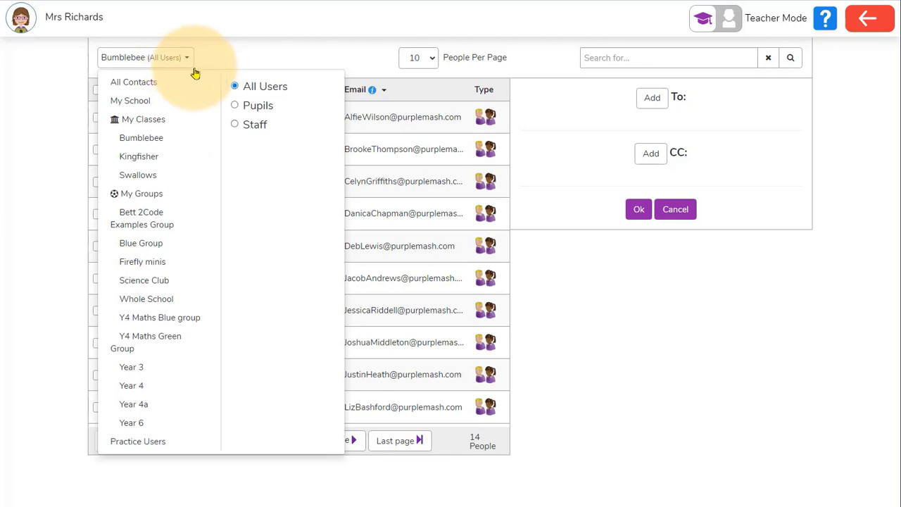
left_click(233, 123)
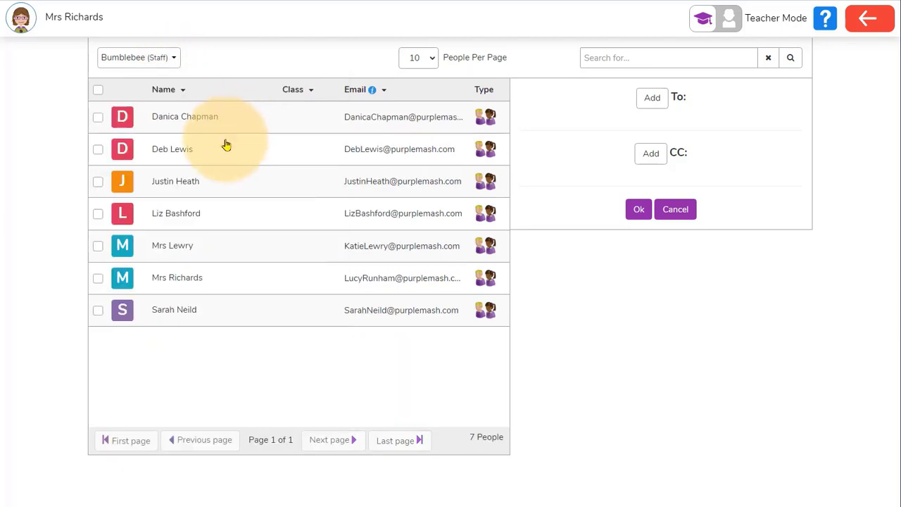
left_click(171, 58)
left_click(234, 106)
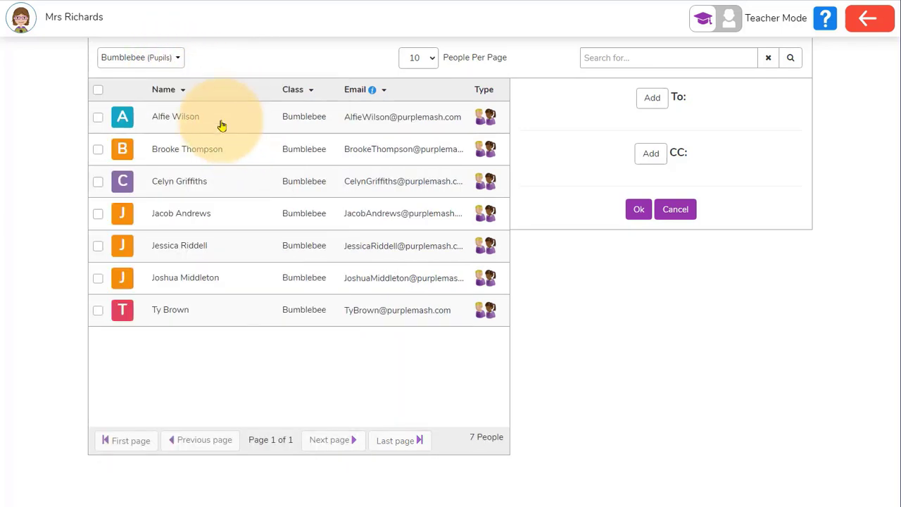
left_click(171, 59)
left_click(235, 86)
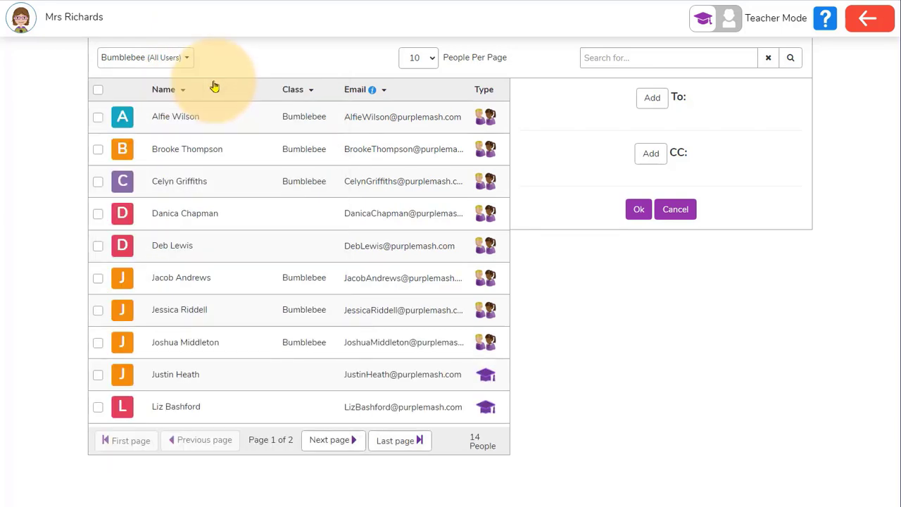
Limit the Bumblebee contacts to pupils, select them all and add them to the To recipients.
left_click(186, 65)
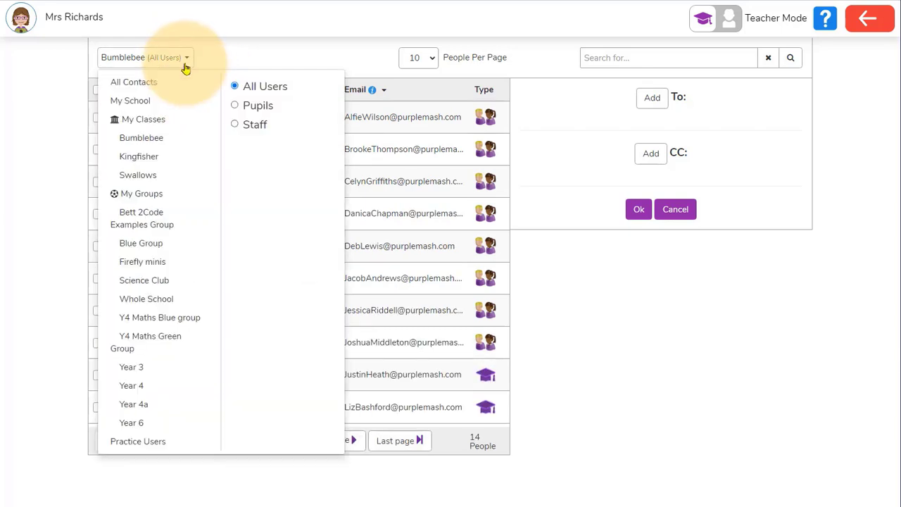
left_click(236, 106)
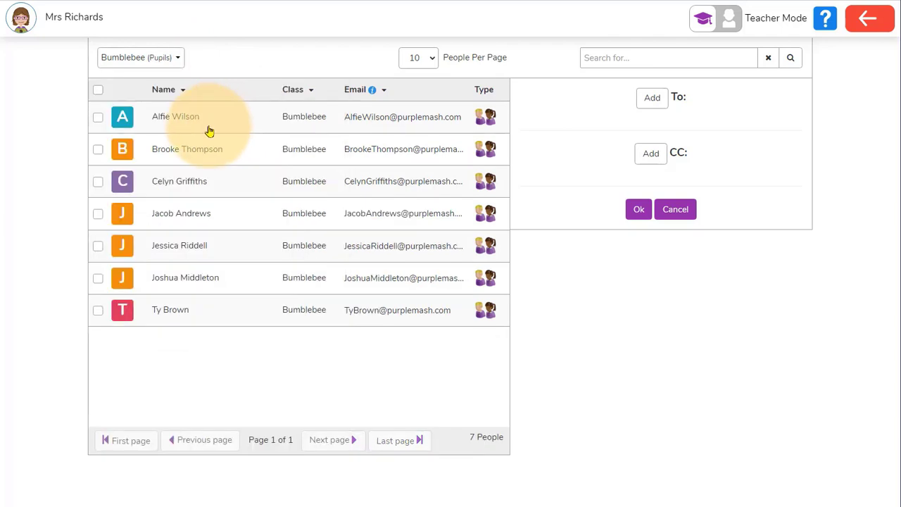
left_click(99, 91)
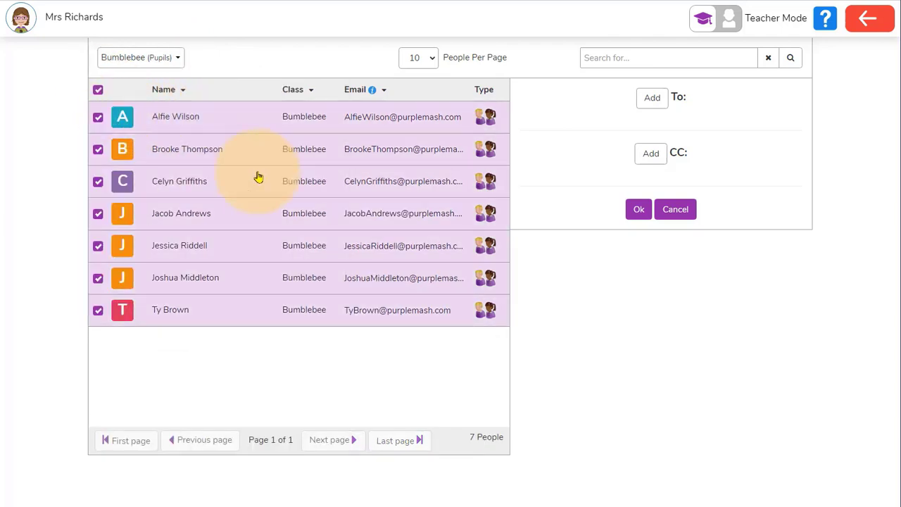
left_click(645, 106)
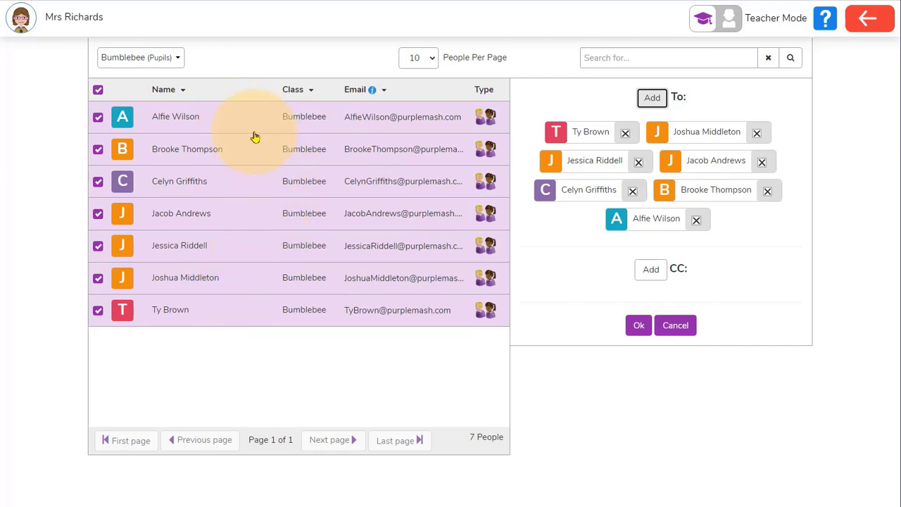
View the Practice Users in the contact list and return to the email with the Bumblebee pupils as recipients.
left_click(177, 58)
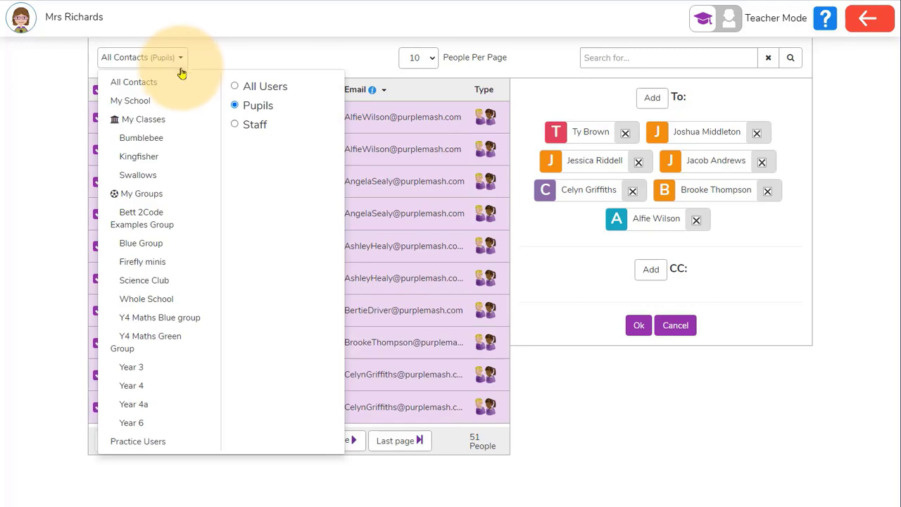
left_click(175, 442)
left_click(98, 89)
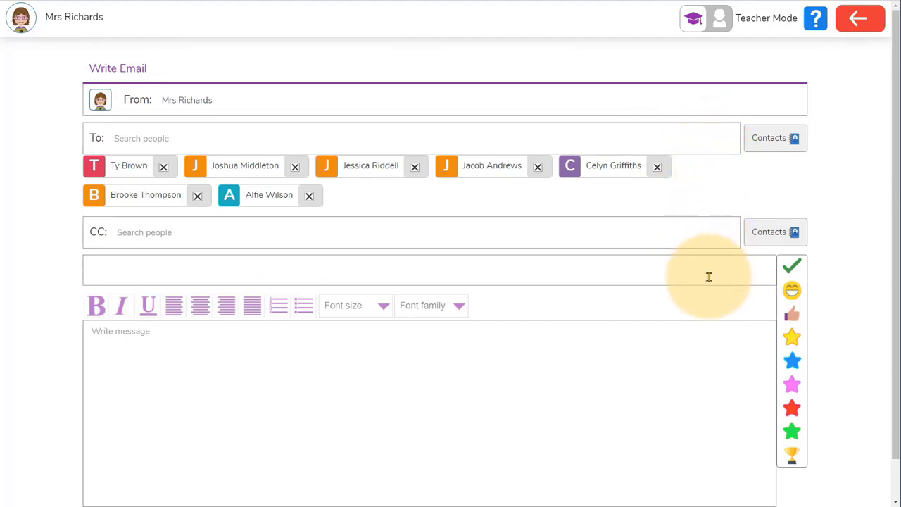
Give the email the subject "Hello!", leave the message body empty and save it to the drafts.
type("llo!")
left_click(464, 343)
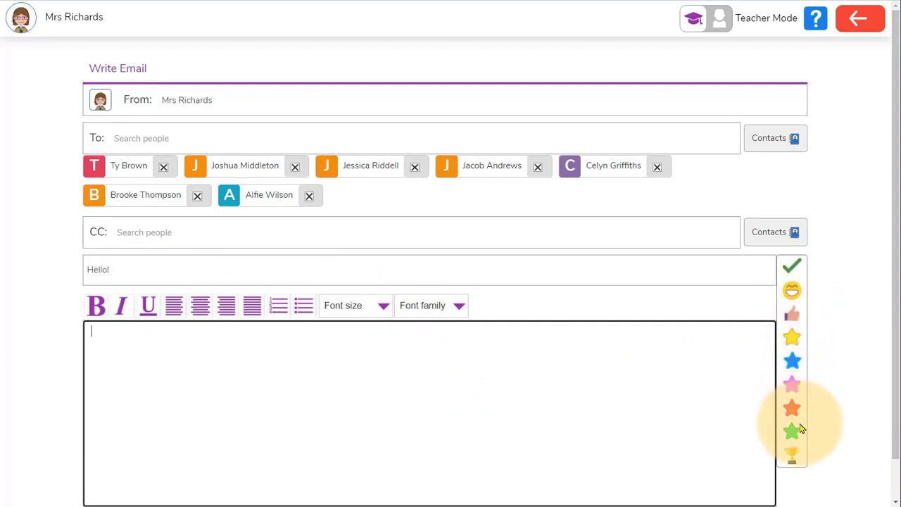
left_click(754, 389)
scroll(757, 393, "down", 1)
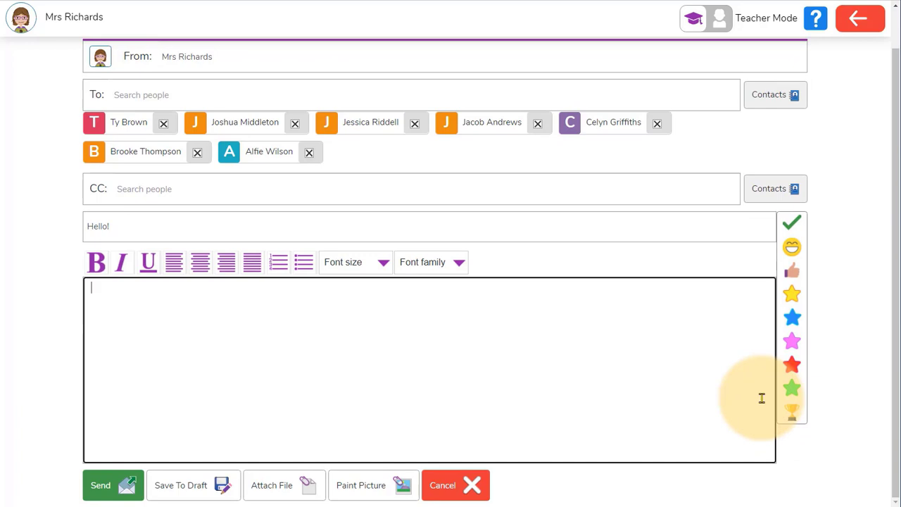
left_click(189, 490)
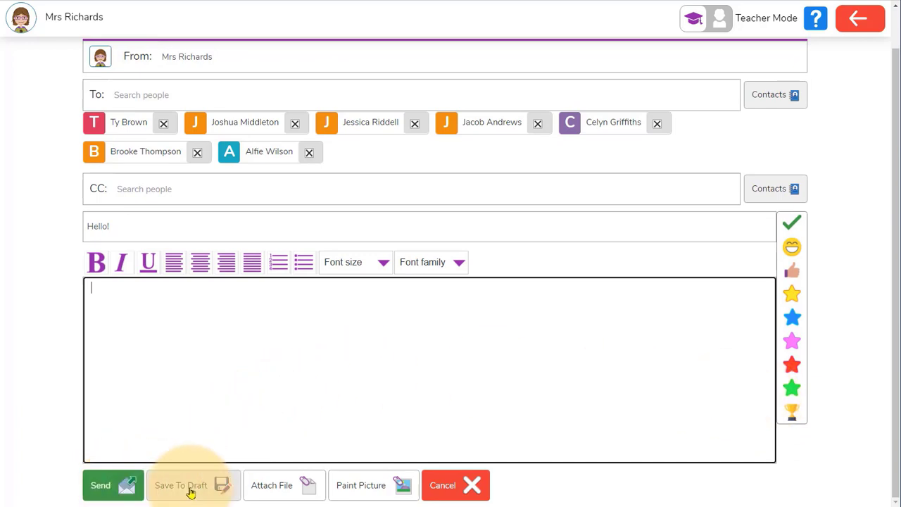
Attach a hand-painted smiley face picture to the email and exit the email without keeping the changes.
left_click(284, 486)
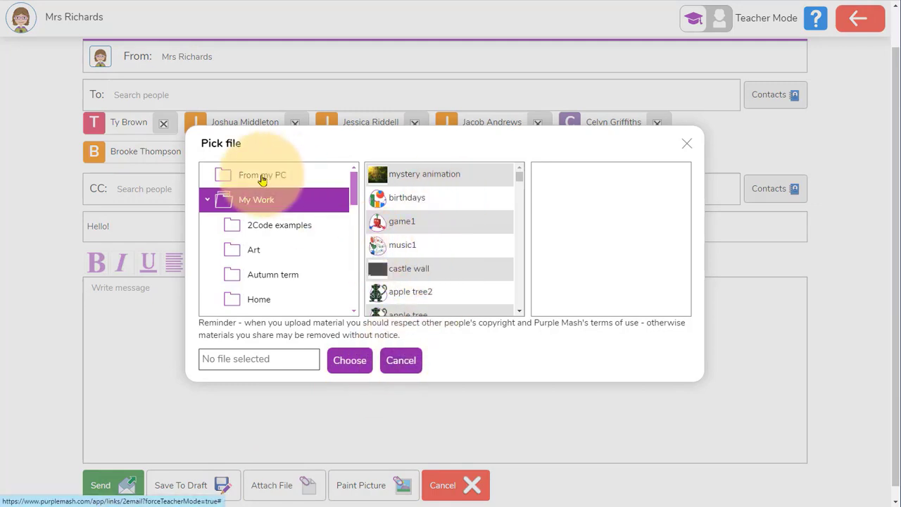
left_click(400, 360)
left_click(381, 488)
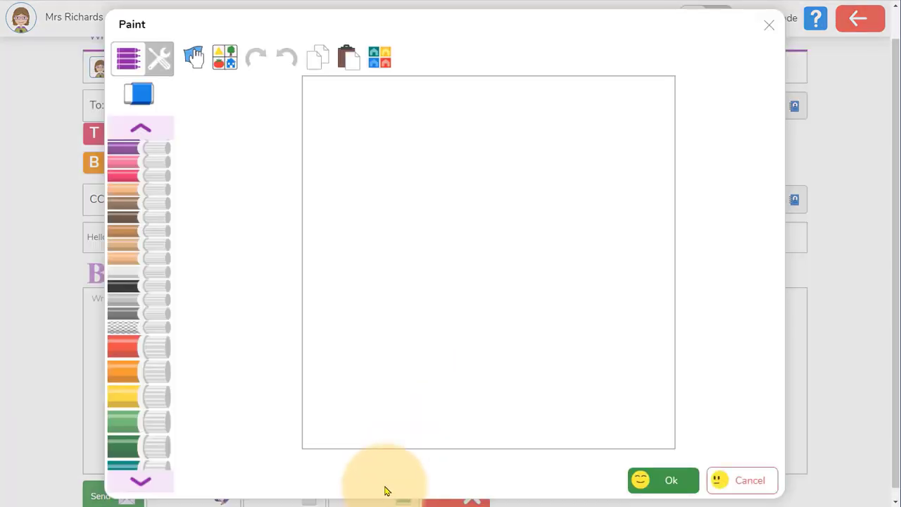
left_click(450, 196)
left_click(507, 196)
left_click(486, 253)
mouse_move(428, 233)
left_mouse_down()
mouse_move(443, 267)
mouse_move(553, 237)
left_mouse_up()
left_click(651, 480)
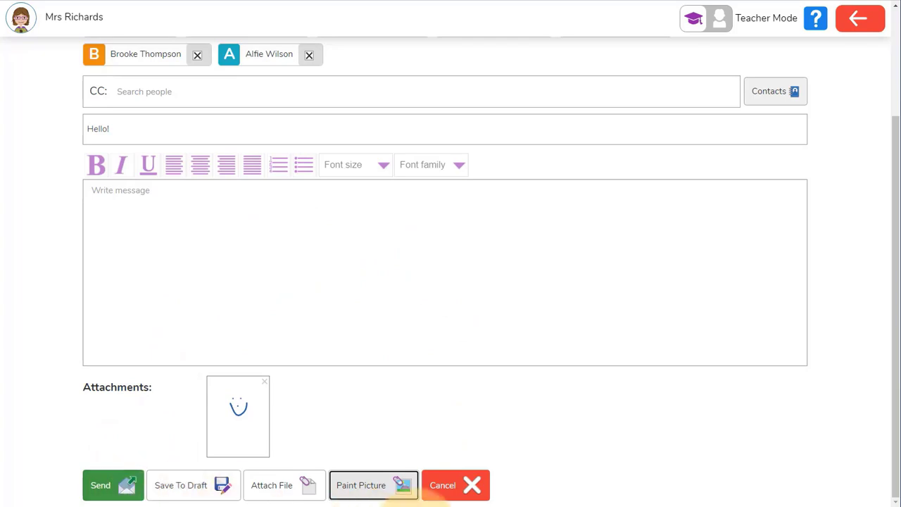
left_click(479, 494)
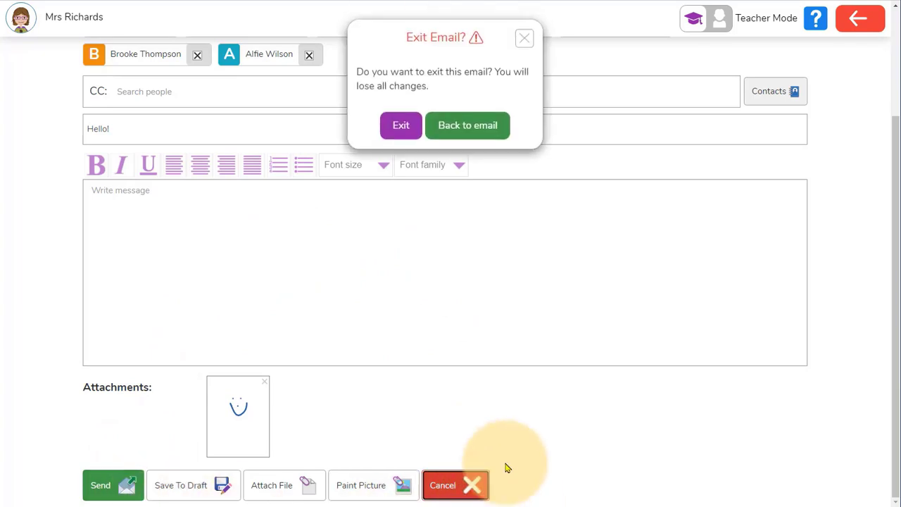
left_click(402, 136)
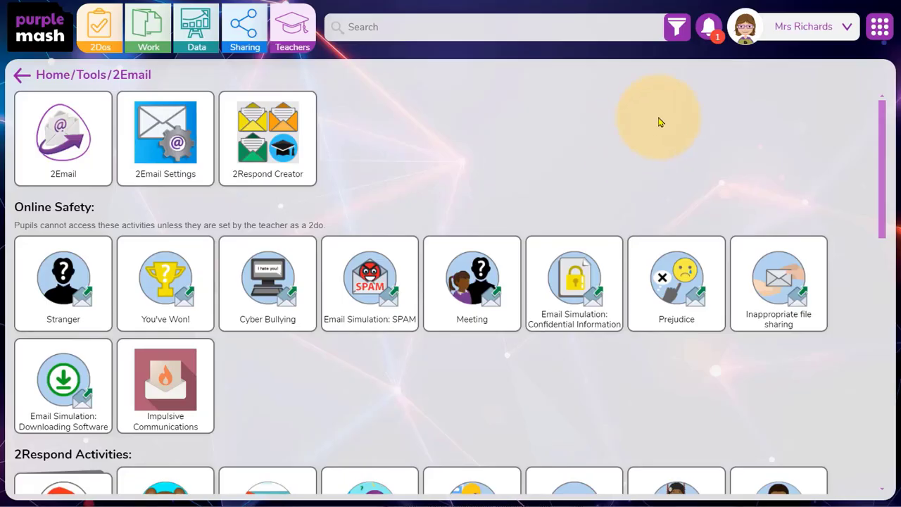
Follow the alert about emails waiting to be approved and list the emails in the Awaiting Approval folder.
left_click(709, 39)
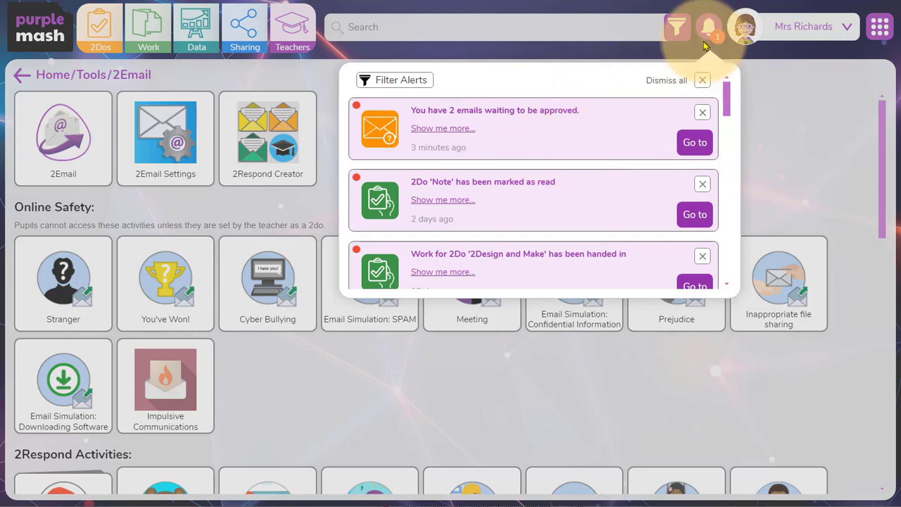
left_click(705, 143)
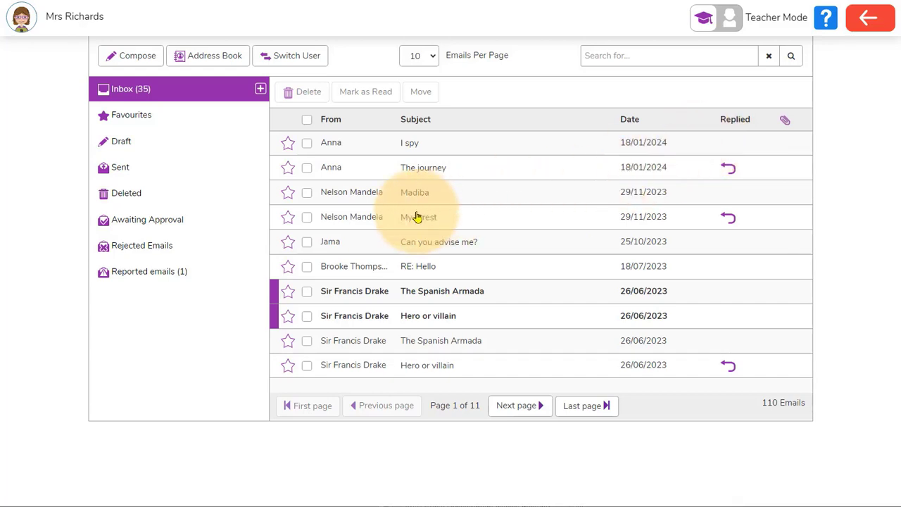
left_click(252, 222)
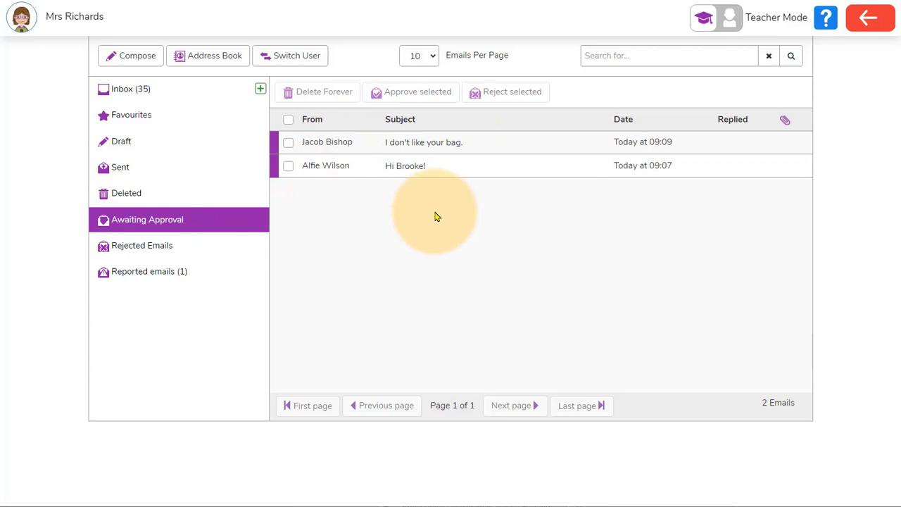
Open the pupil's email about new shoes and maths homework and approve it.
left_click(455, 175)
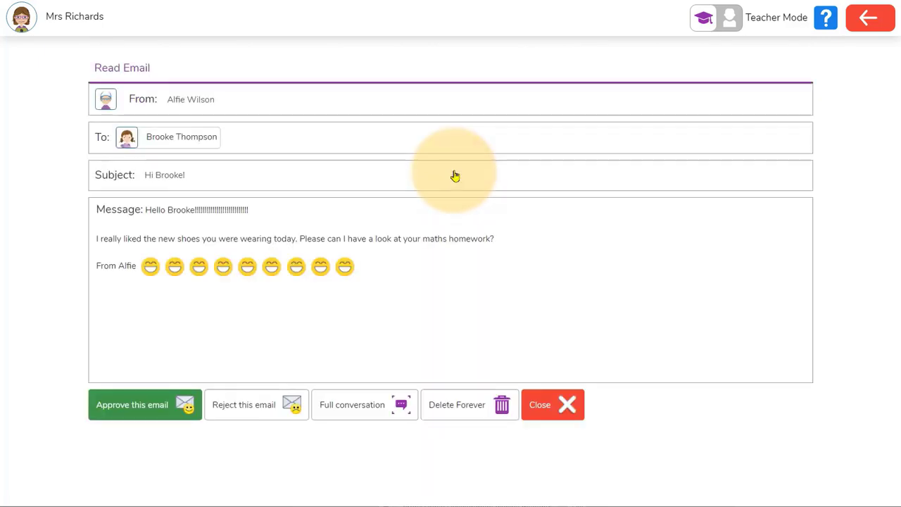
left_click(162, 410)
left_click(428, 131)
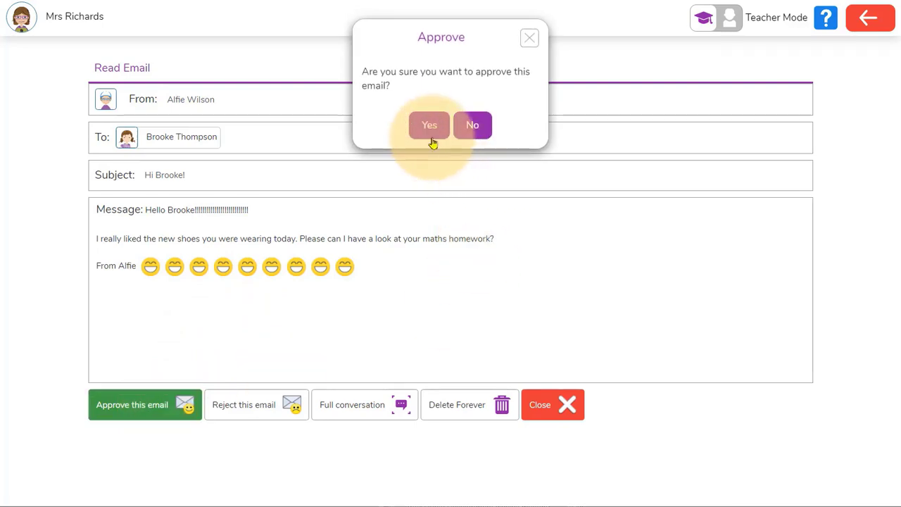
left_click(450, 111)
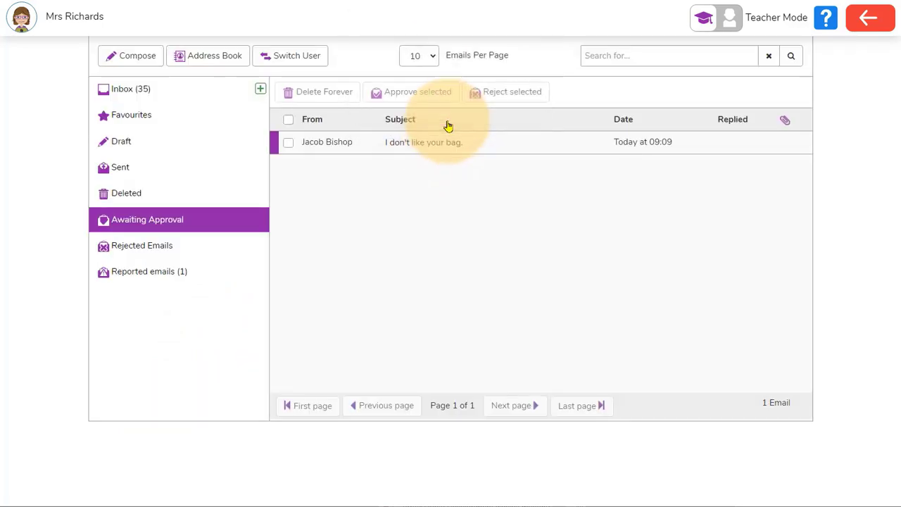
Reject the email "I don't like your bag." with the rejection message "Your email was rejected because" and view the rejected emails.
left_click(460, 144)
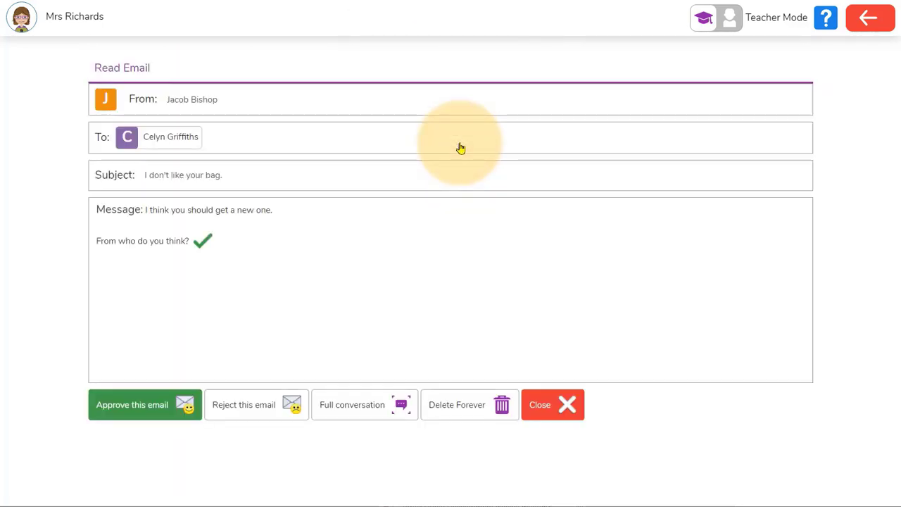
left_click(238, 415)
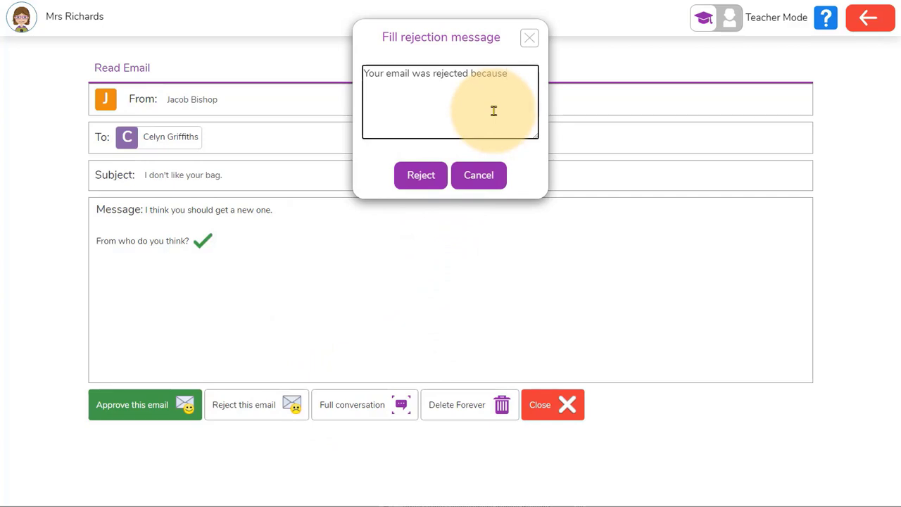
left_click(432, 169)
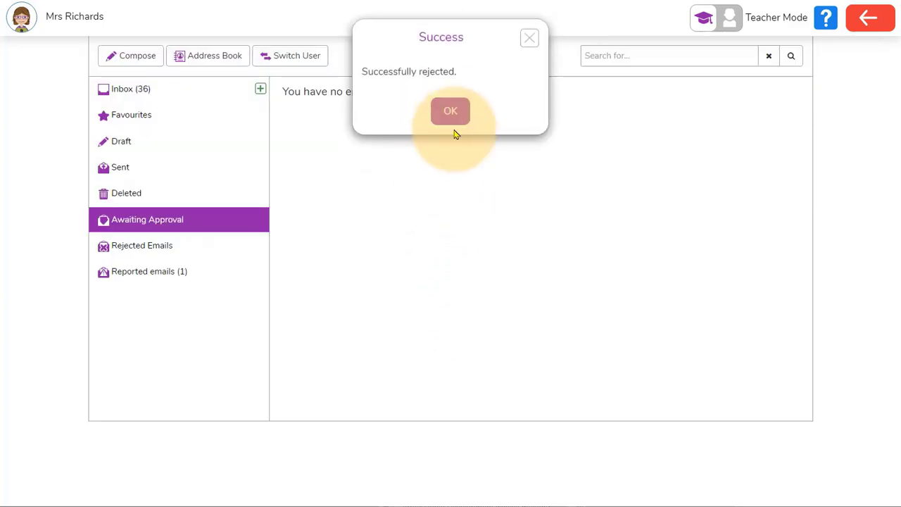
left_click(456, 112)
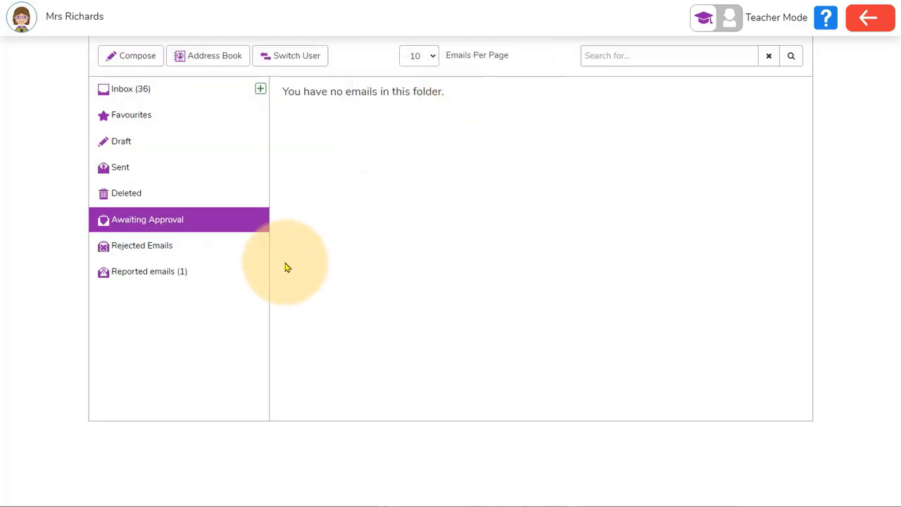
left_click(240, 245)
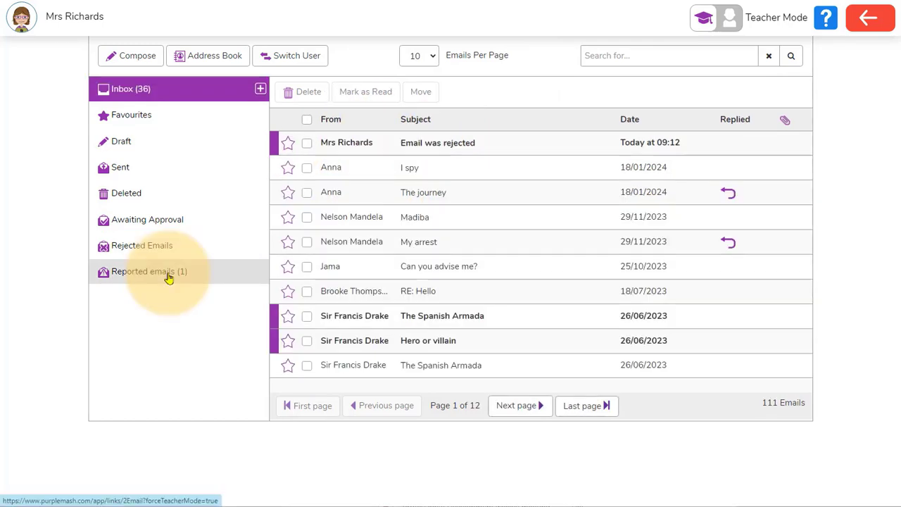
Switch to the account of the first pupil in the list.
left_click(315, 62)
left_click(395, 139)
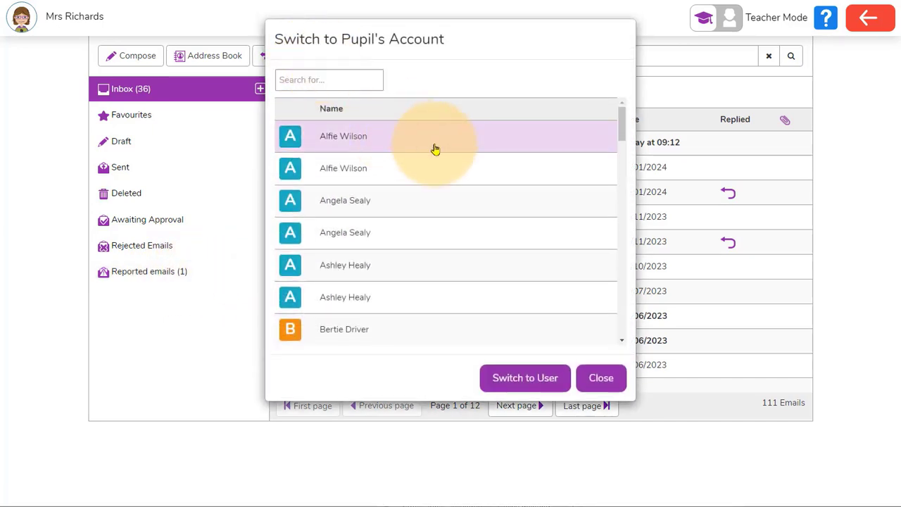
left_click(497, 378)
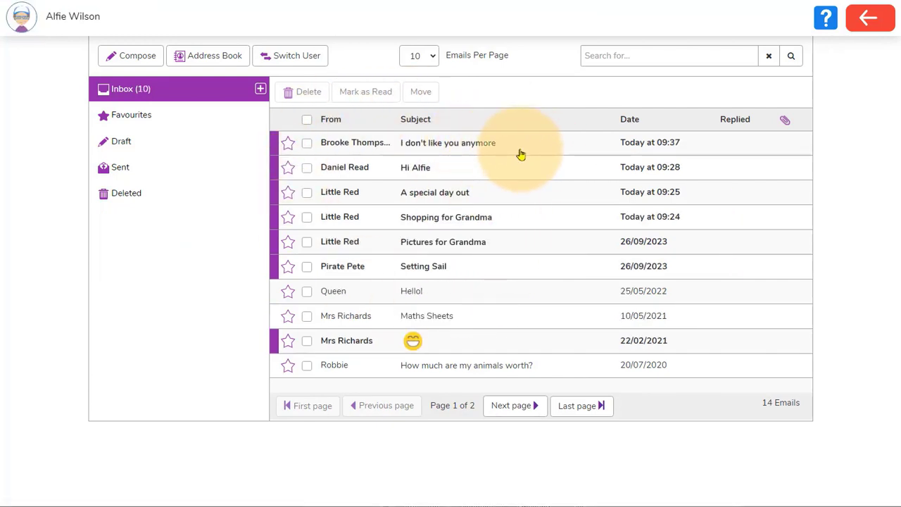
Report the pupil's email "I don't like you anymore" to the teacher and view the reported emails as the teacher.
left_click(521, 154)
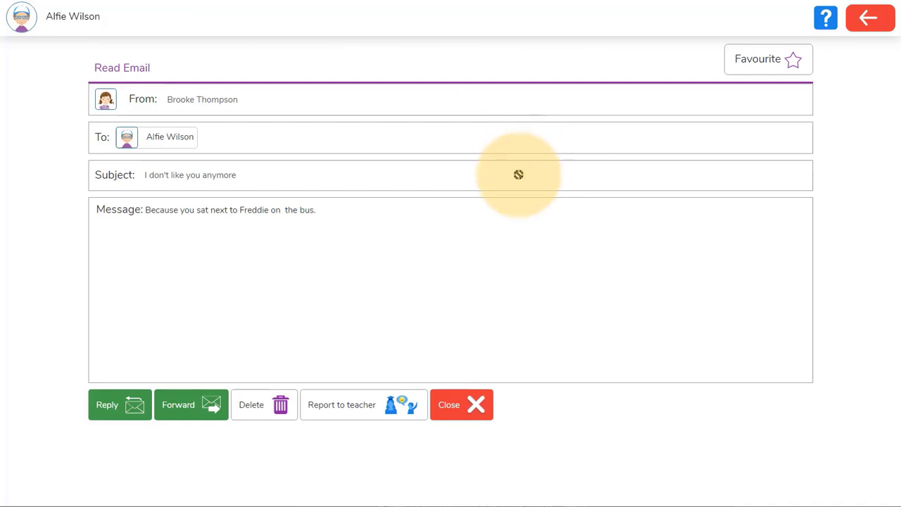
left_click(377, 417)
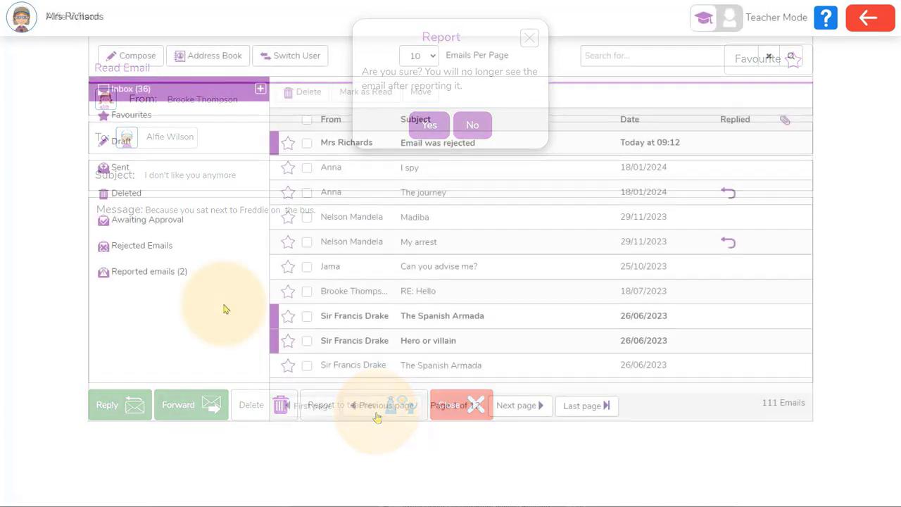
left_click(158, 275)
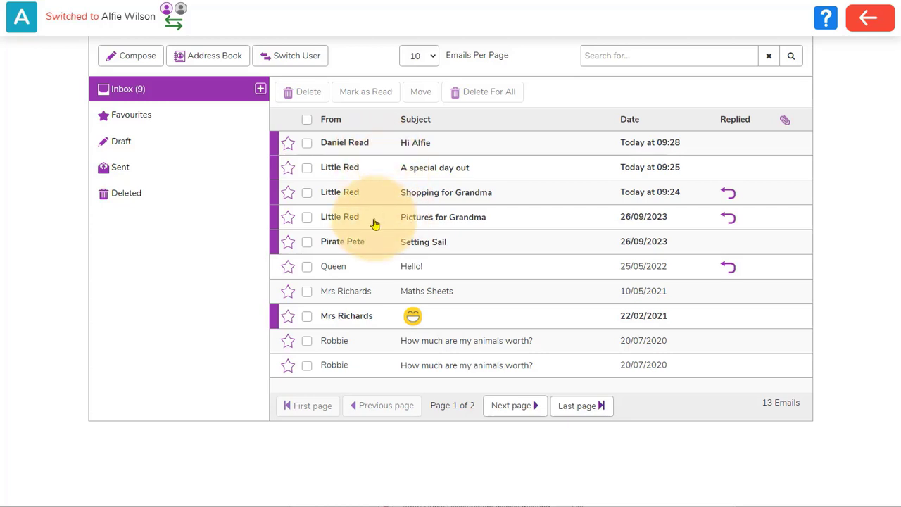
Read the pupil's email "A special day out" and expand the "Shopping for Grandma" and "RE: Pictures for Grandma" emails in its conversation.
left_click(473, 170)
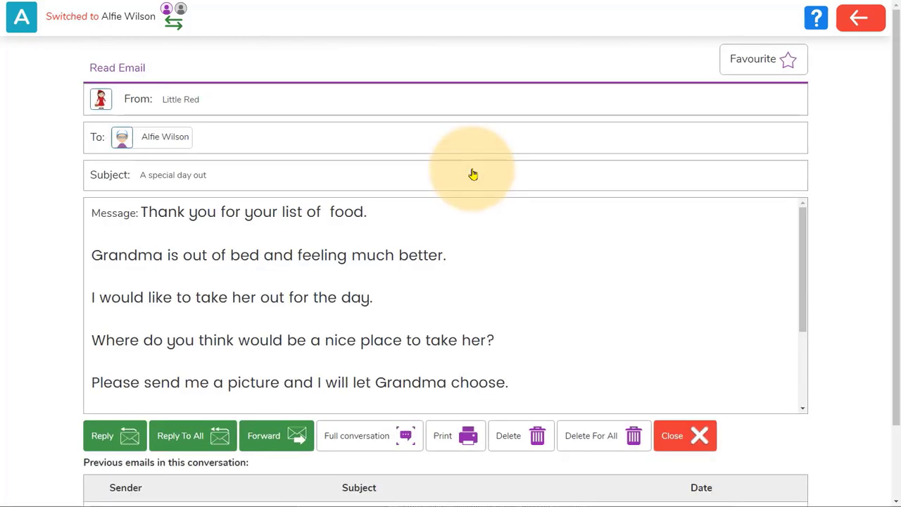
scroll(822, 249, "down", 3)
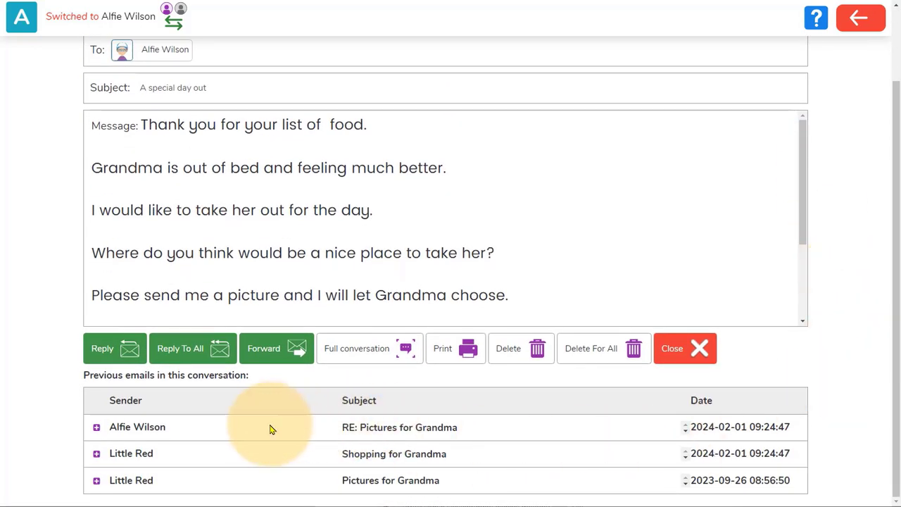
left_click(96, 454)
left_click(96, 427)
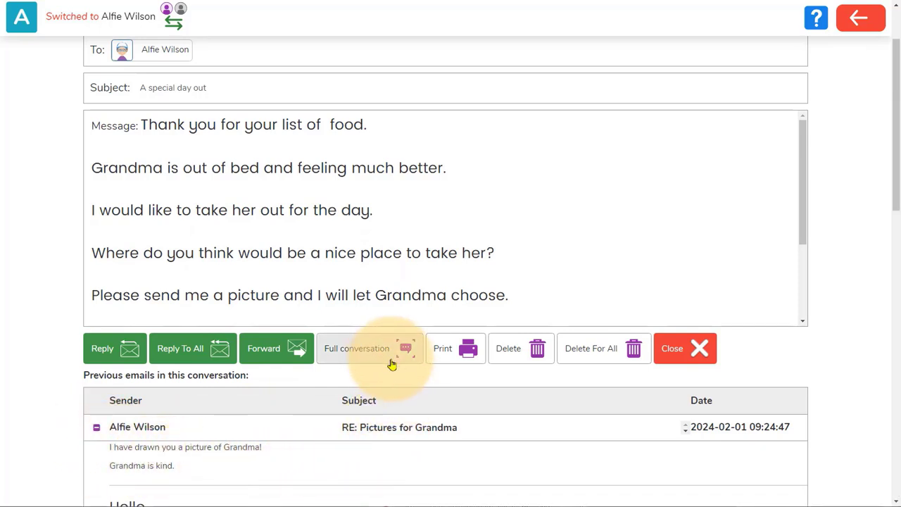
View the full conversation between the pupil and Little Red.
left_click(388, 352)
scroll(891, 42, "down", 3)
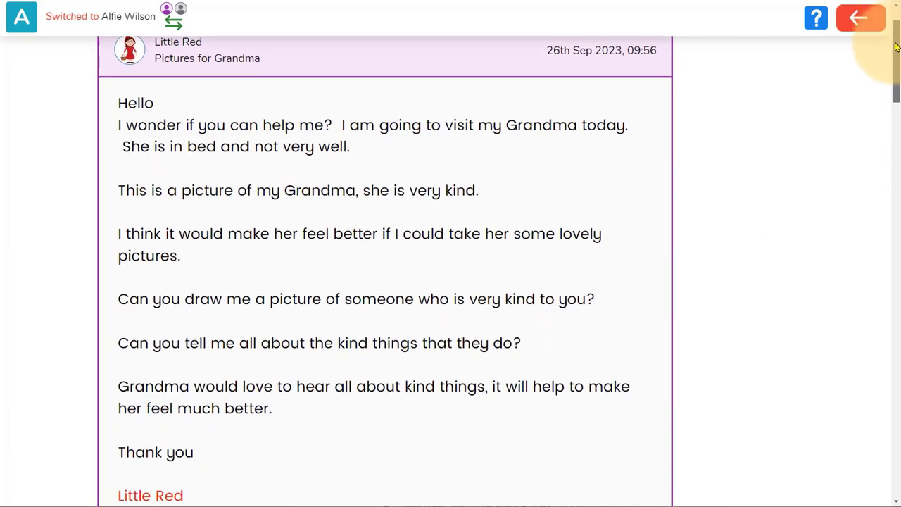
left_click_drag(894, 62, 892, 201)
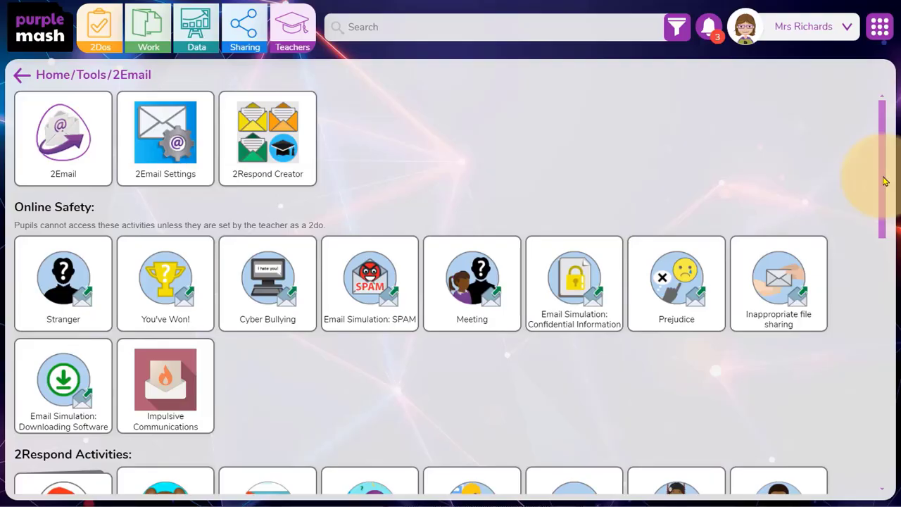
Look through the 2Respond Activities and the Famous People activities for 2Email.
left_click_drag(885, 191, 883, 289)
mouse_move(577, 330)
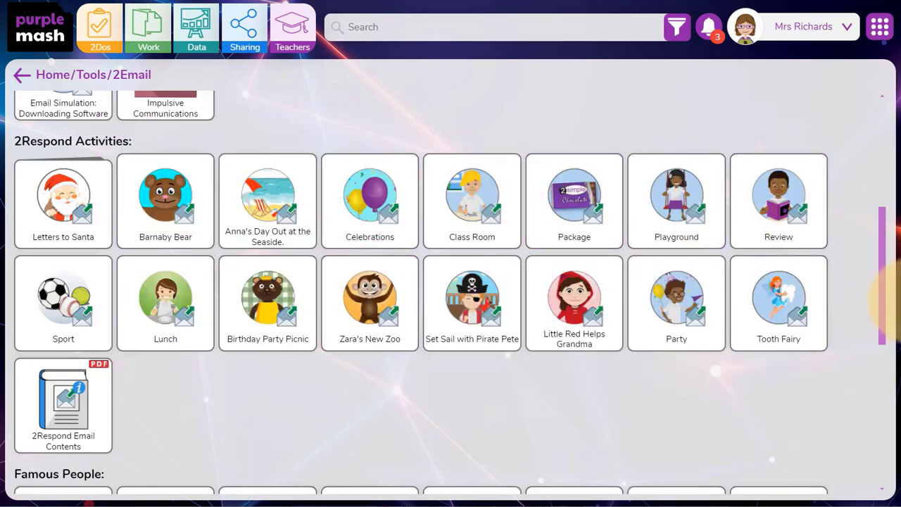
left_click_drag(884, 295, 889, 398)
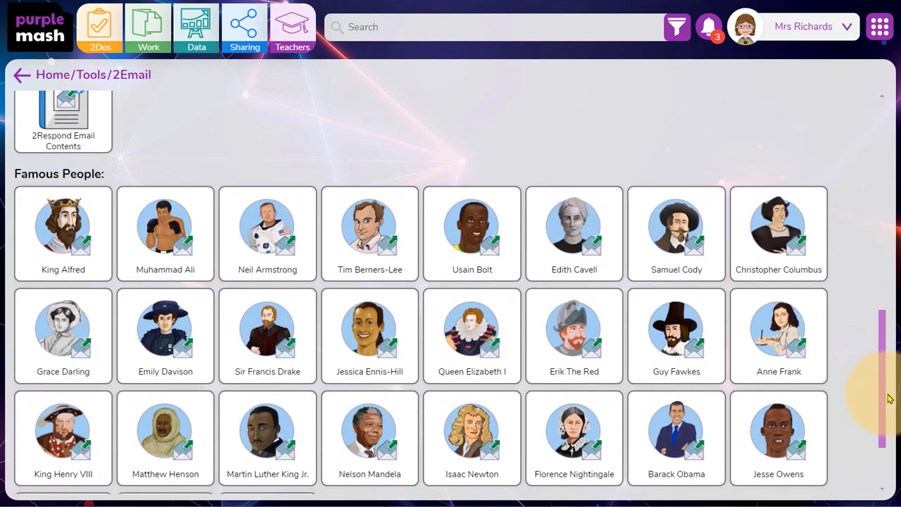
mouse_move(614, 345)
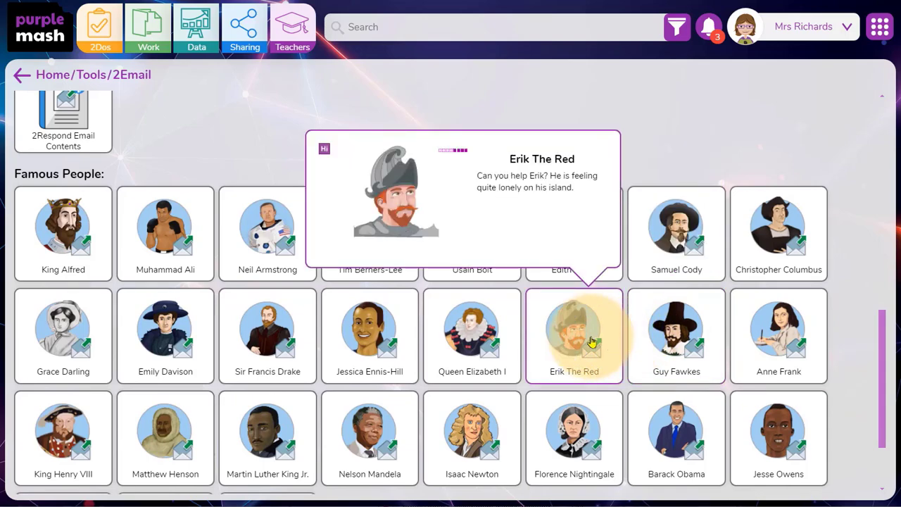
Open the Erik The Red activity from the Famous People section to receive its email in the teacher's inbox.
left_click(592, 343)
left_click(415, 329)
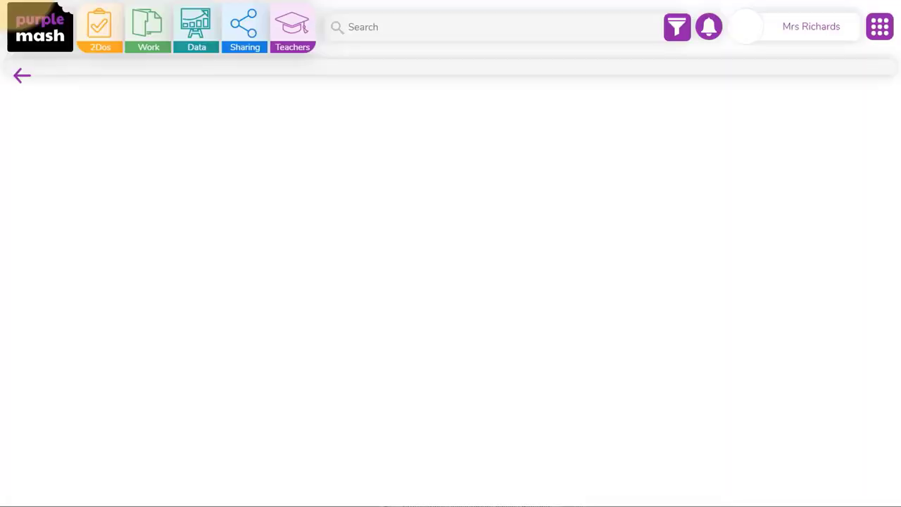
mouse_move(515, 267)
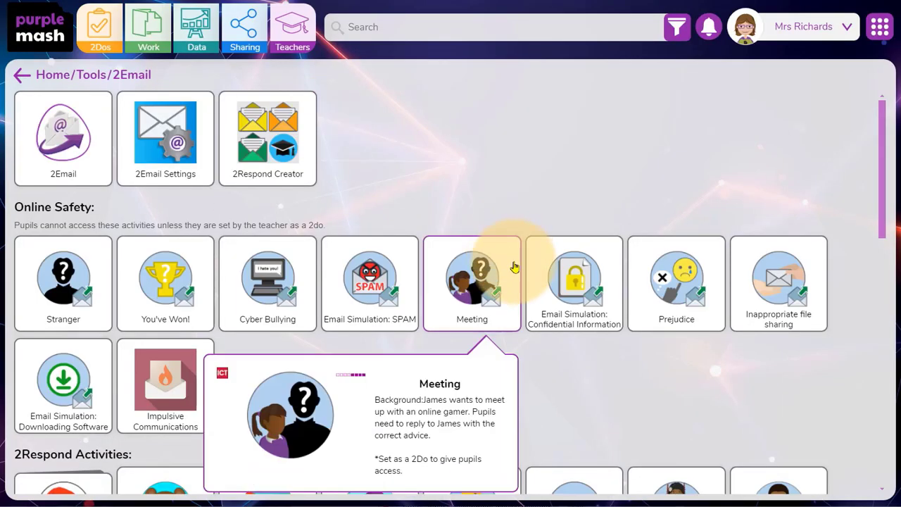
scroll(521, 342, "down", 10)
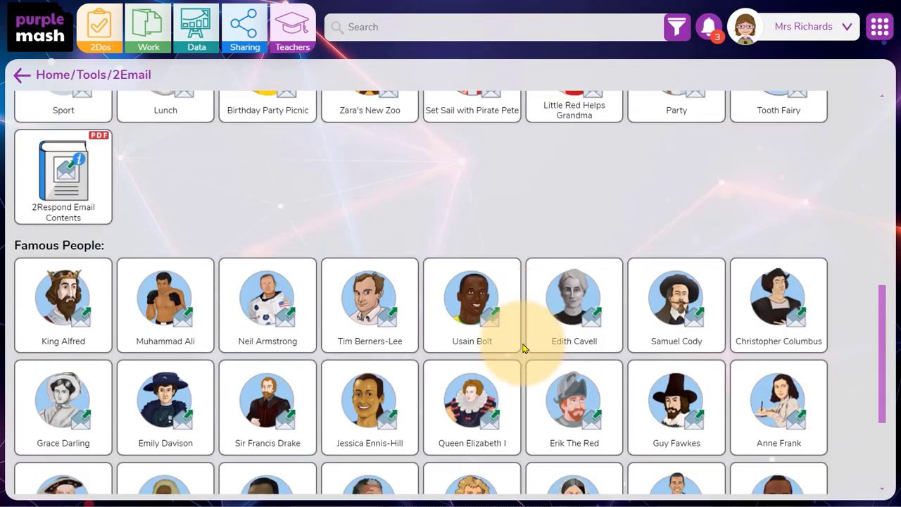
mouse_move(569, 296)
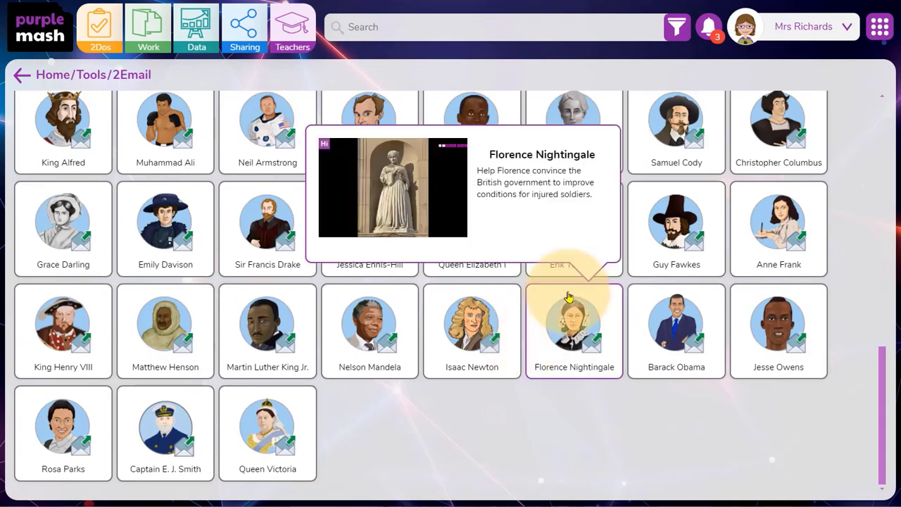
mouse_move(600, 245)
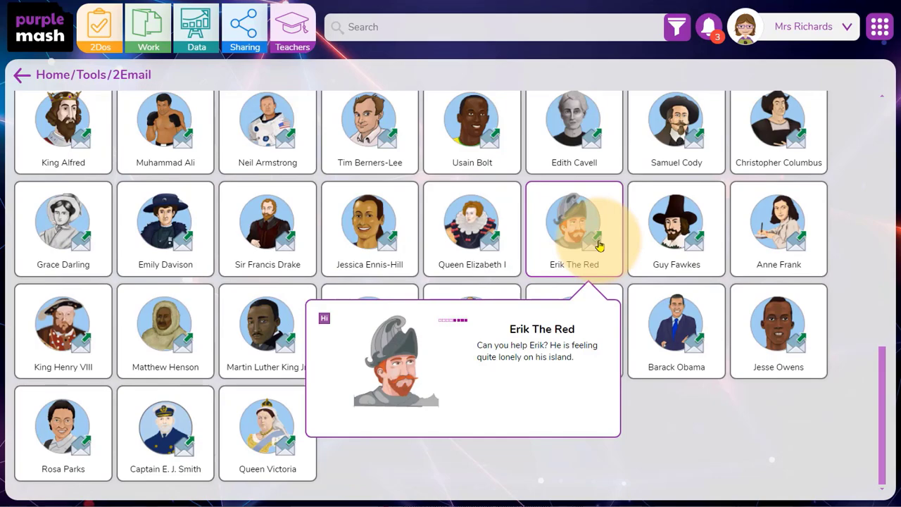
left_click(599, 246)
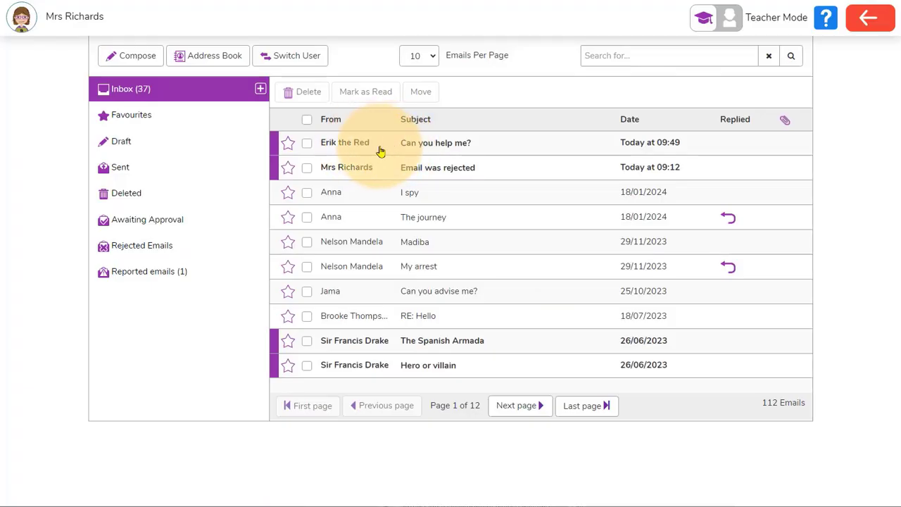
Open Erik the Red's "Can you help me?" email and send a reply beginning "Hello Eric the red", followed by dots and a sign-off name.
left_click(370, 144)
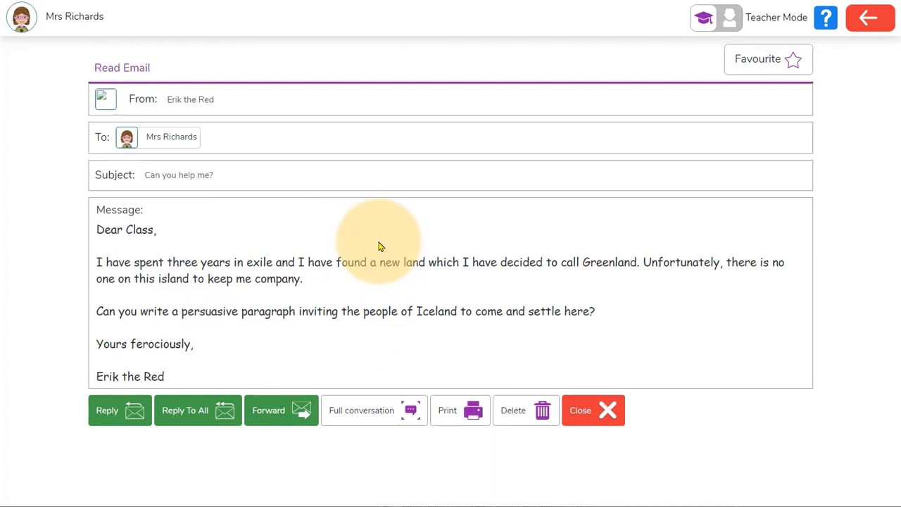
left_click(121, 411)
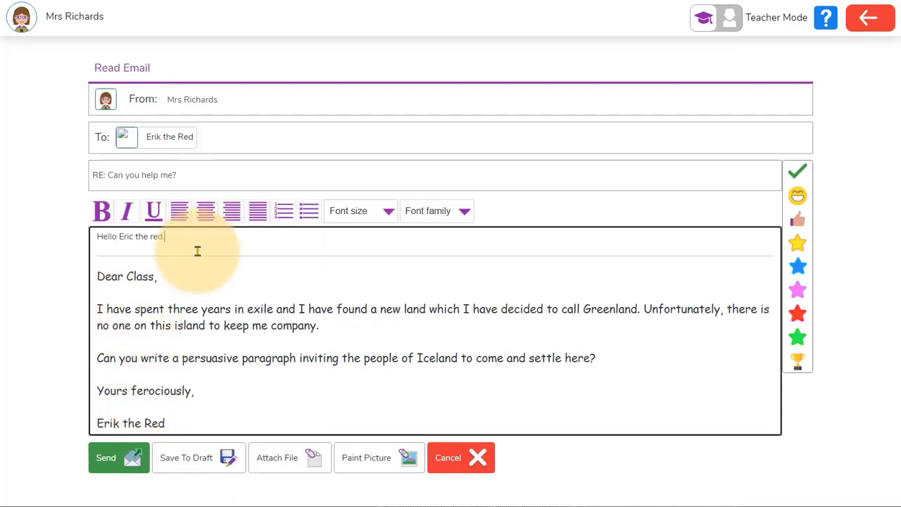
key("Return")
key("Return")
type("......")
key("Return")
key("Return")
type("From Lucy")
left_click(115, 465)
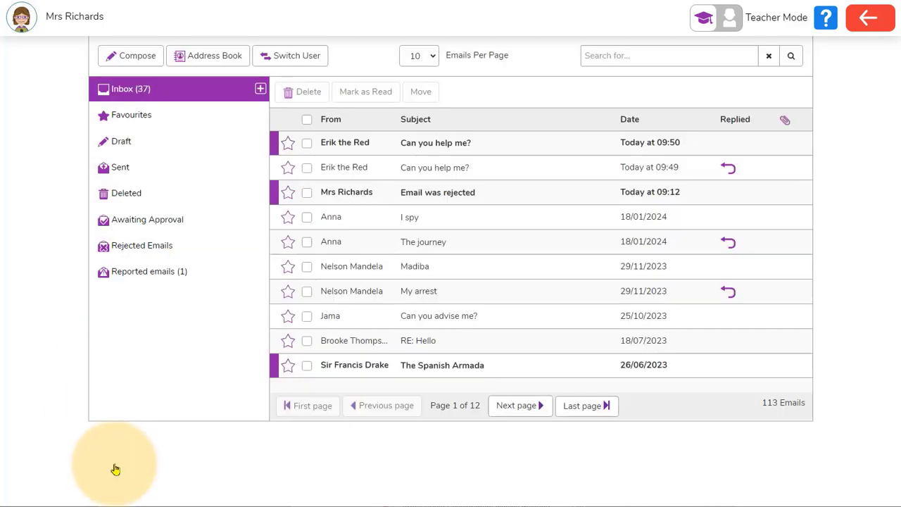
Read Erik the Red's follow-up email and the previous emails in its conversation.
left_click(444, 146)
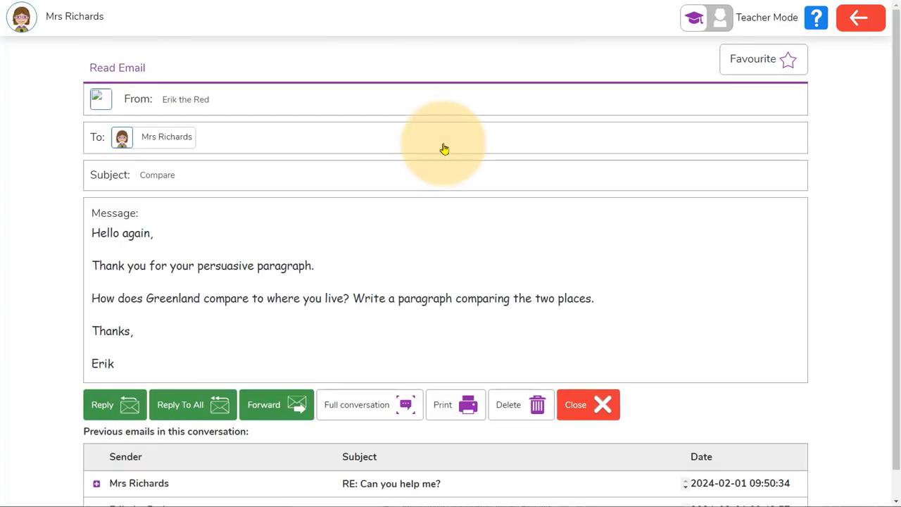
scroll(436, 162, "down", 1)
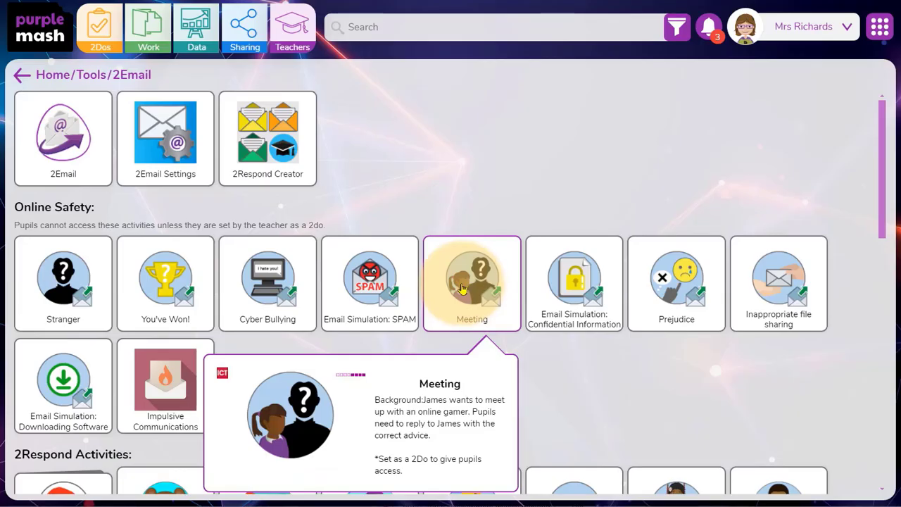
Check the launch and Set 2Do options of the Meeting activity in the Online Safety section.
left_click(473, 285)
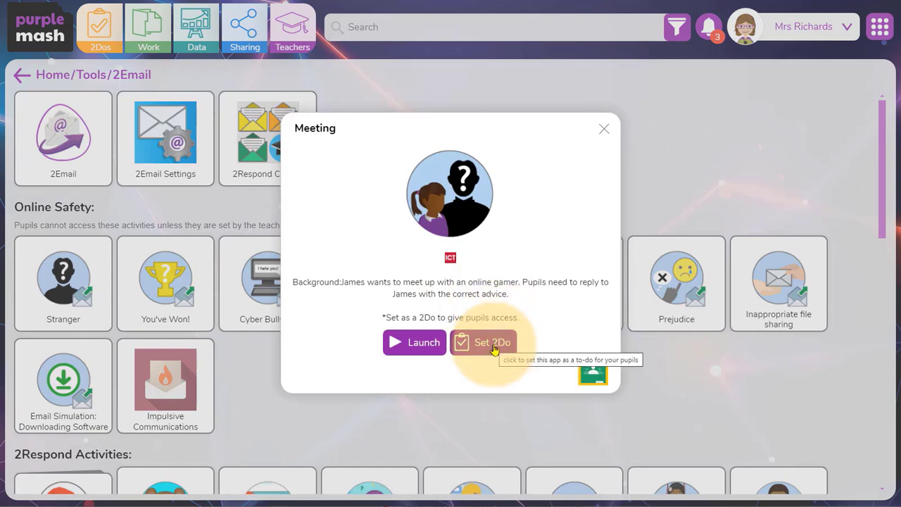
left_click(111, 44)
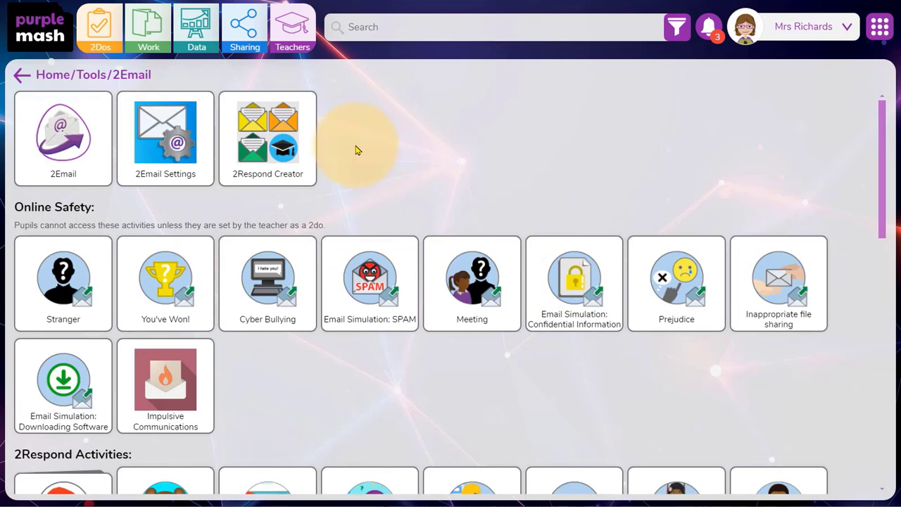
Start a blank 2Respond activity in 2Respond Creator.
mouse_move(310, 146)
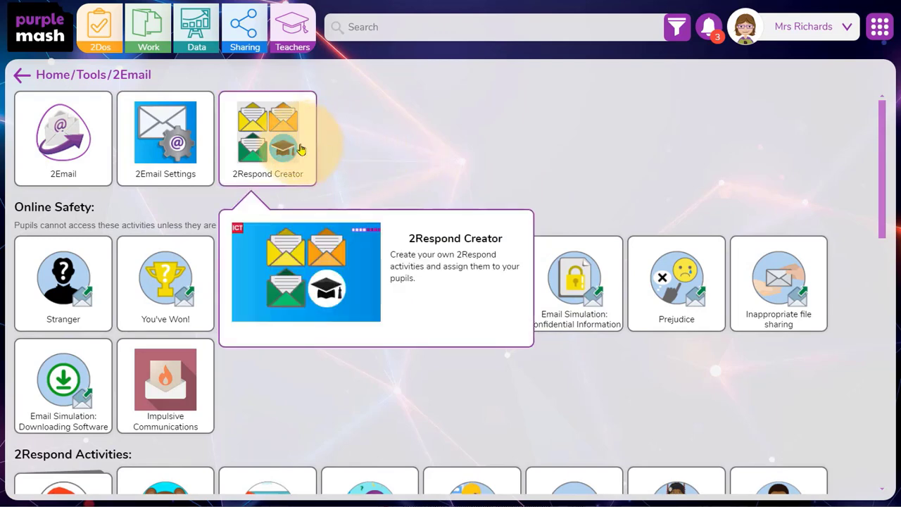
left_click(301, 150)
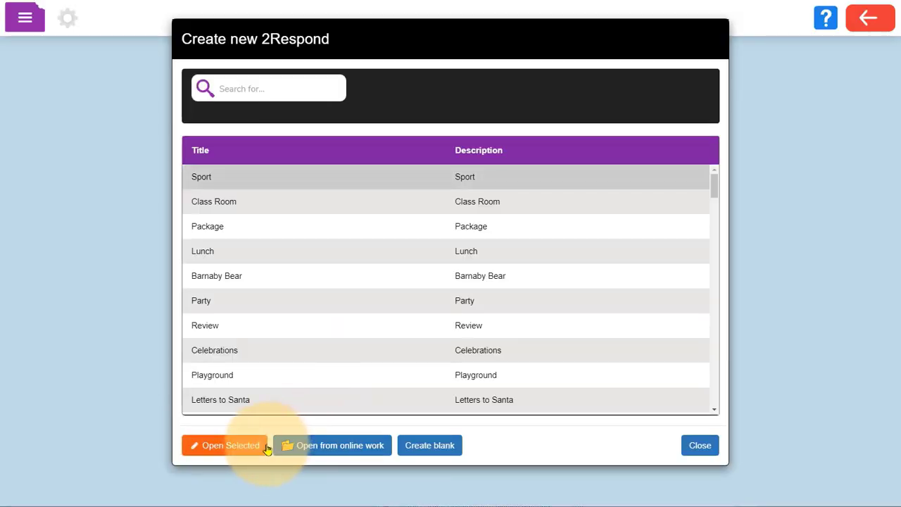
left_click(429, 445)
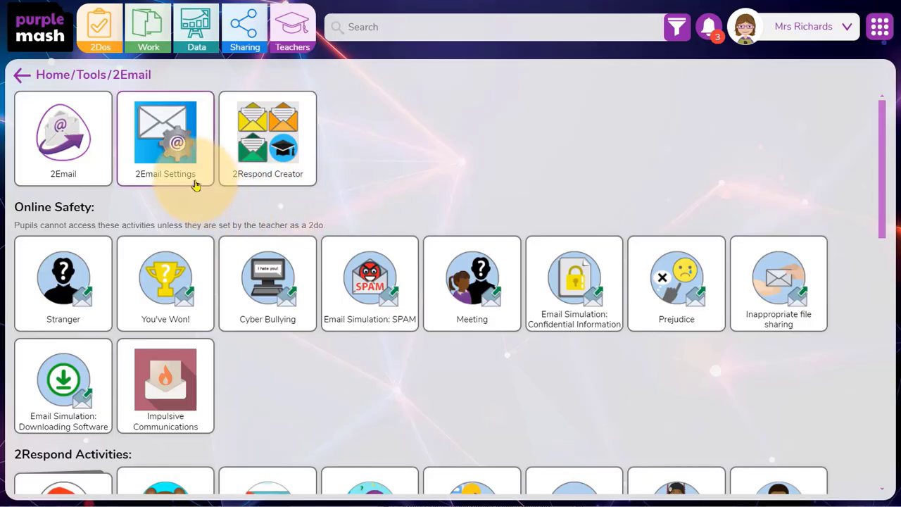
Examine the 2Email settings for the Kingfisher, Swallows and Bumblebee classes and for individual pupils in Bumblebee.
left_click(196, 186)
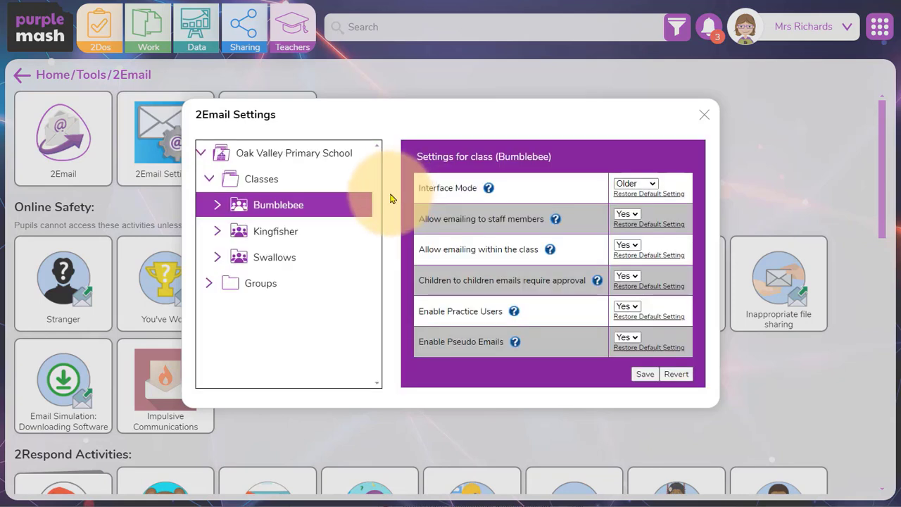
left_click(326, 232)
left_click(329, 256)
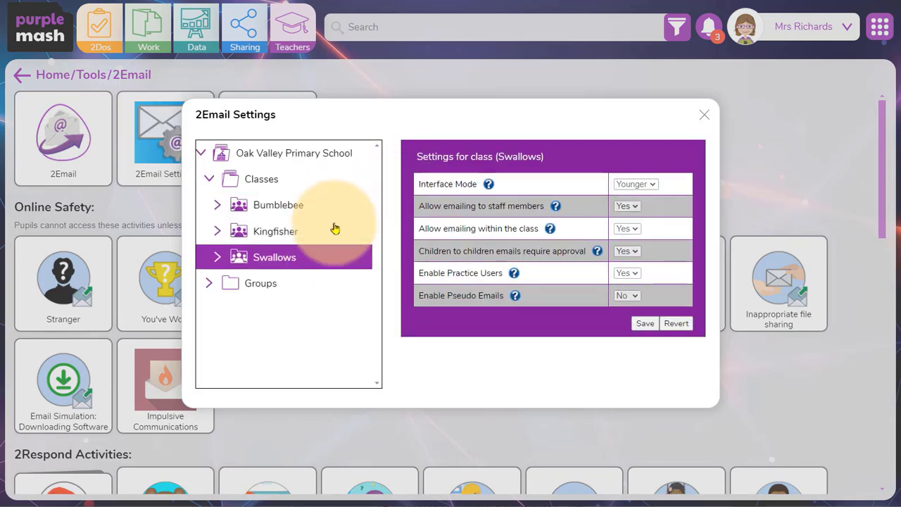
left_click(334, 210)
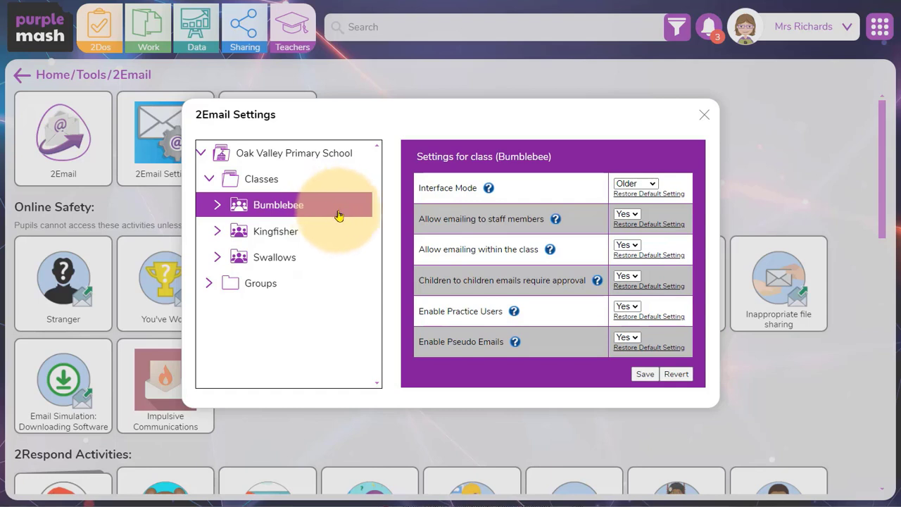
left_click(217, 206)
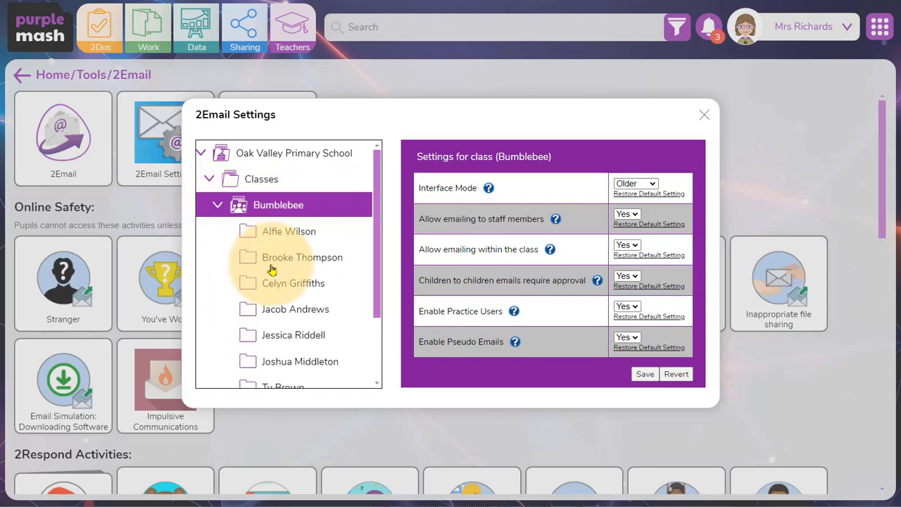
left_click(272, 258)
left_click(246, 283)
left_click(219, 207)
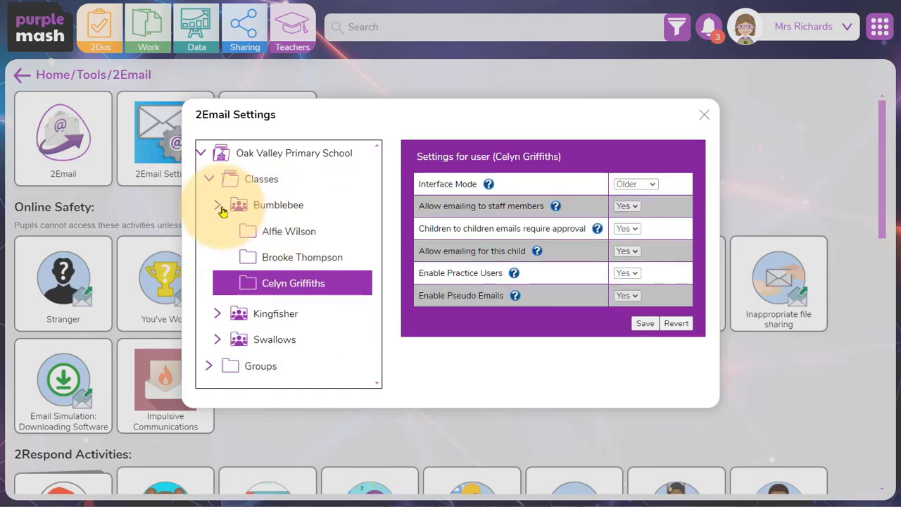
left_click(344, 208)
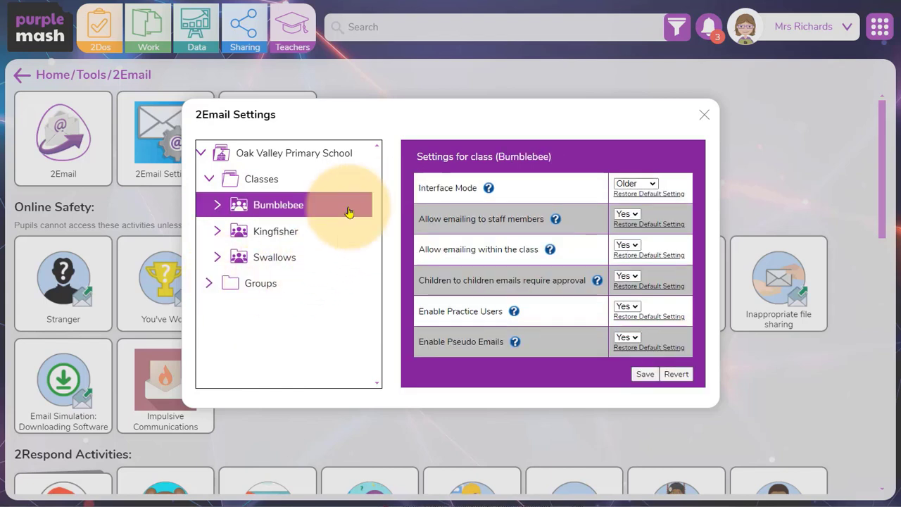
Review the Bumblebee class options for interface mode, emailing staff members, emailing within the class, and approval of child-to-child emails.
left_click(649, 184)
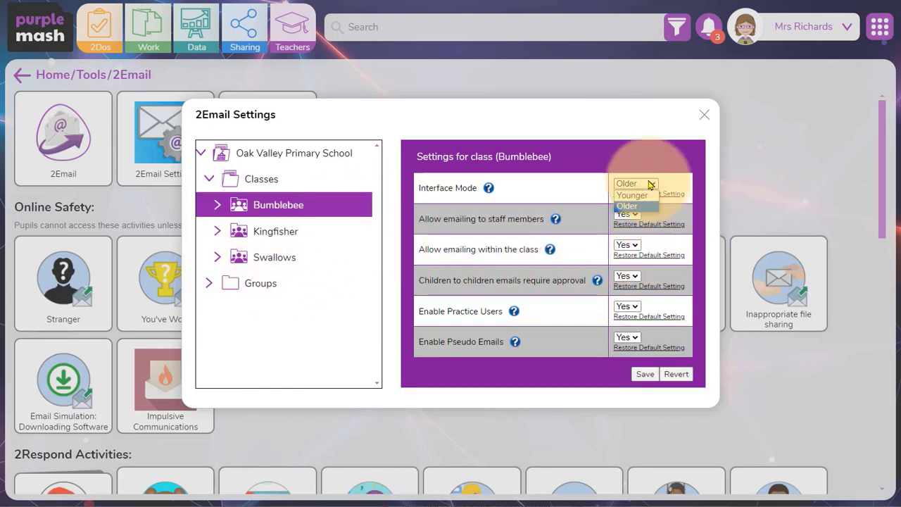
left_click(654, 186)
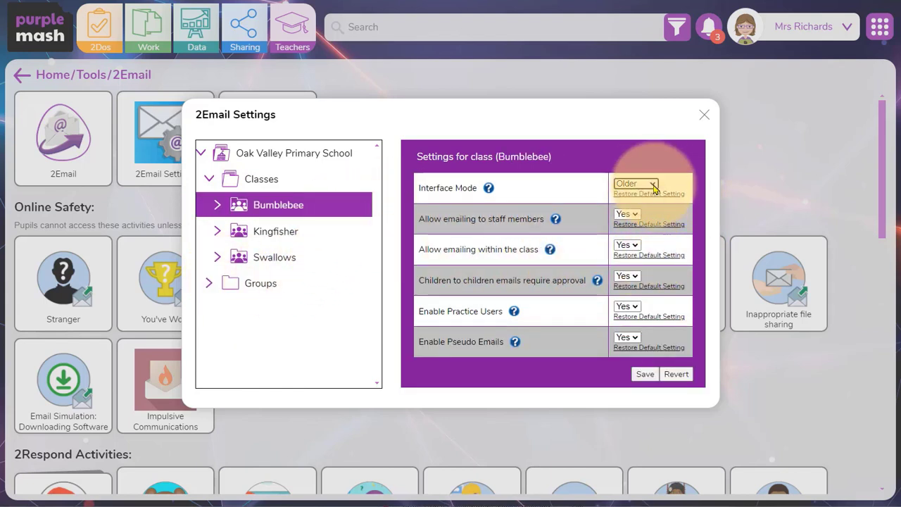
left_click(630, 214)
left_click(641, 225)
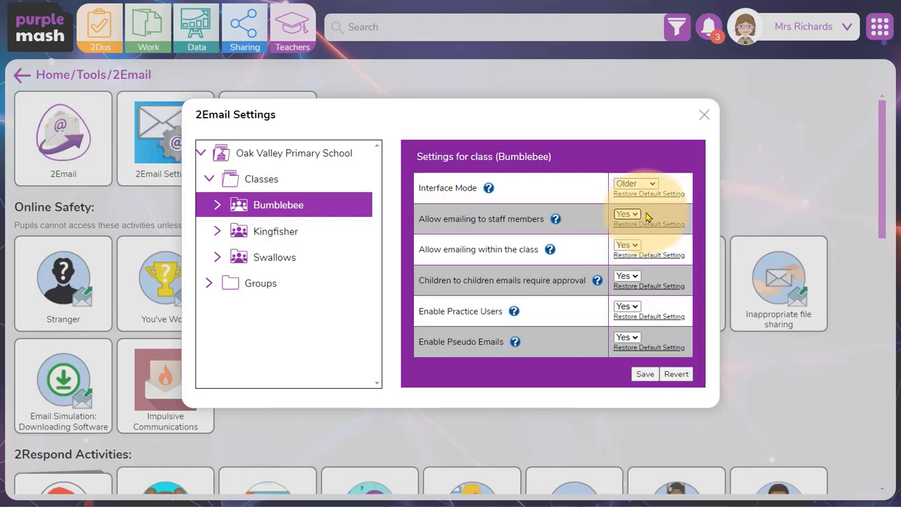
left_click(626, 245)
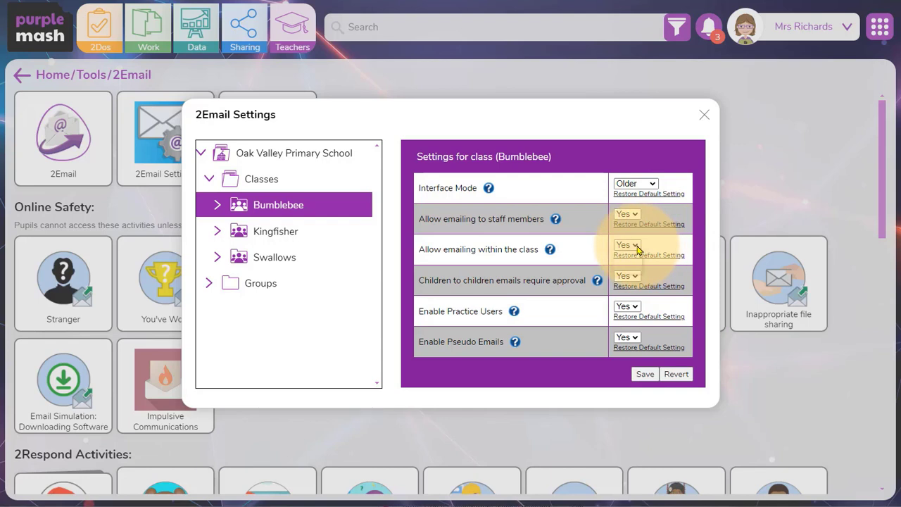
left_click(624, 256)
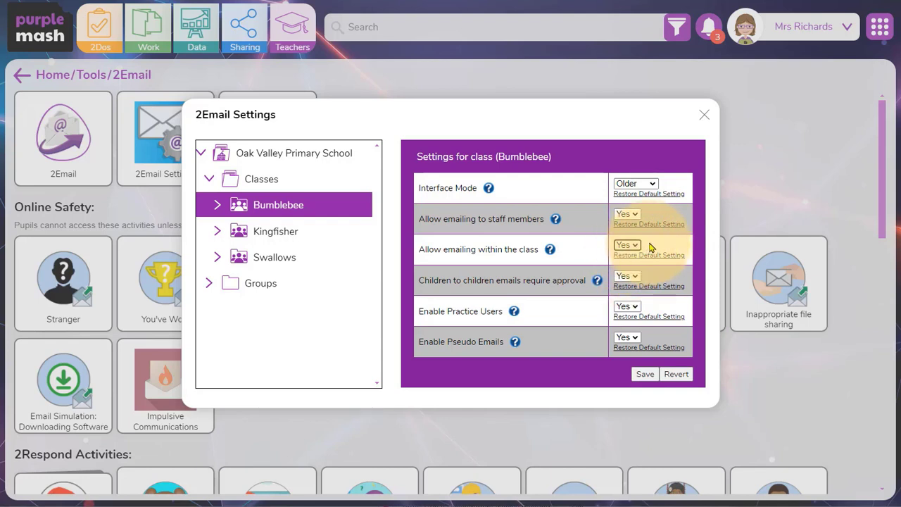
left_click(626, 276)
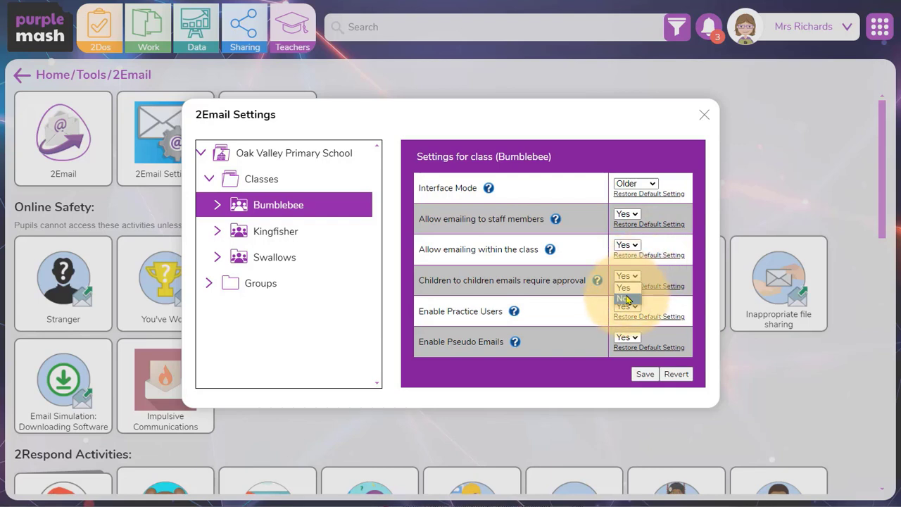
left_click(637, 279)
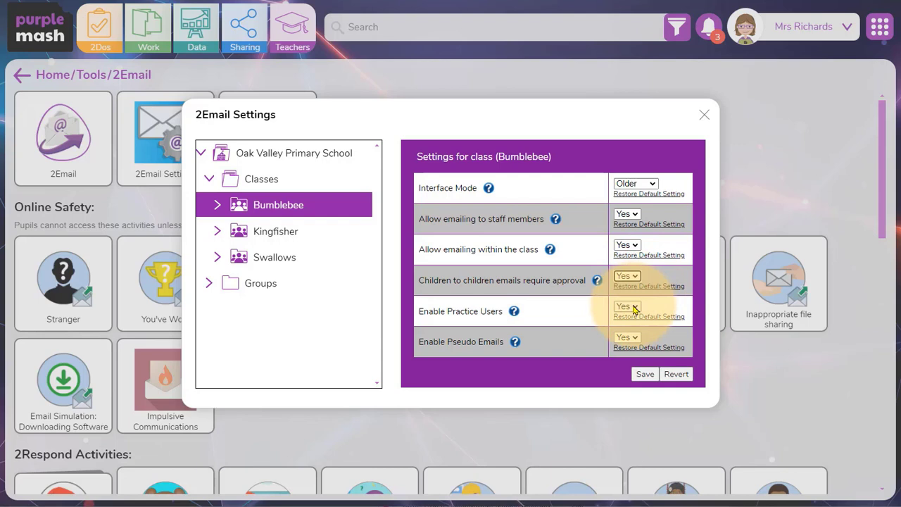
Switch Enable Pseudo Emails to No for the Bumblebee class and back to Yes.
left_click(629, 339)
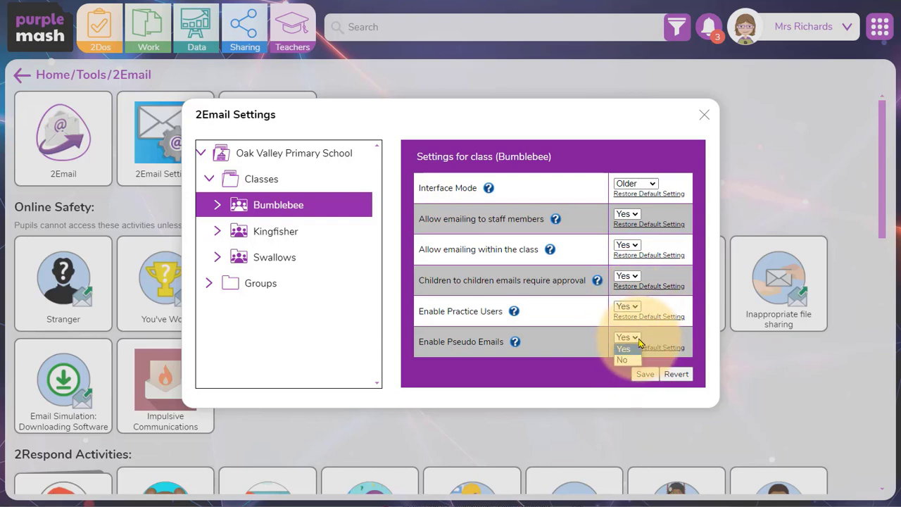
left_click(623, 360)
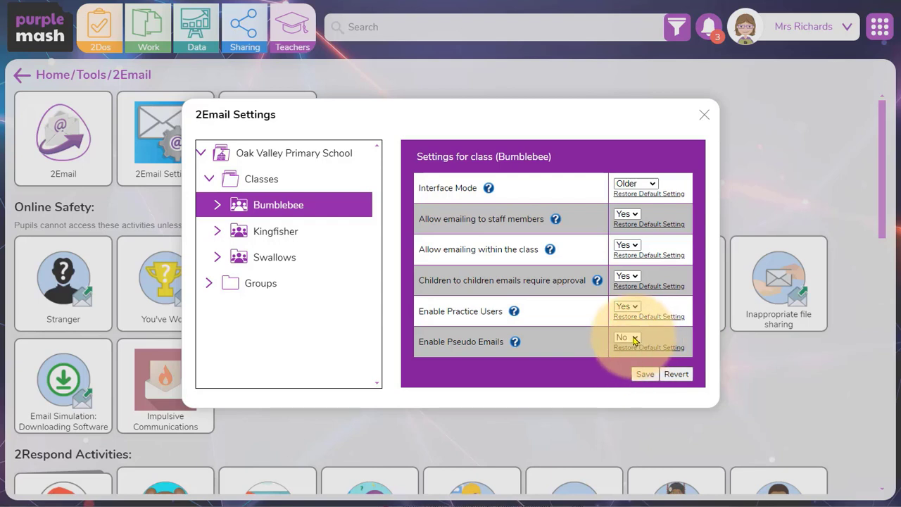
left_click(642, 339)
left_click(634, 350)
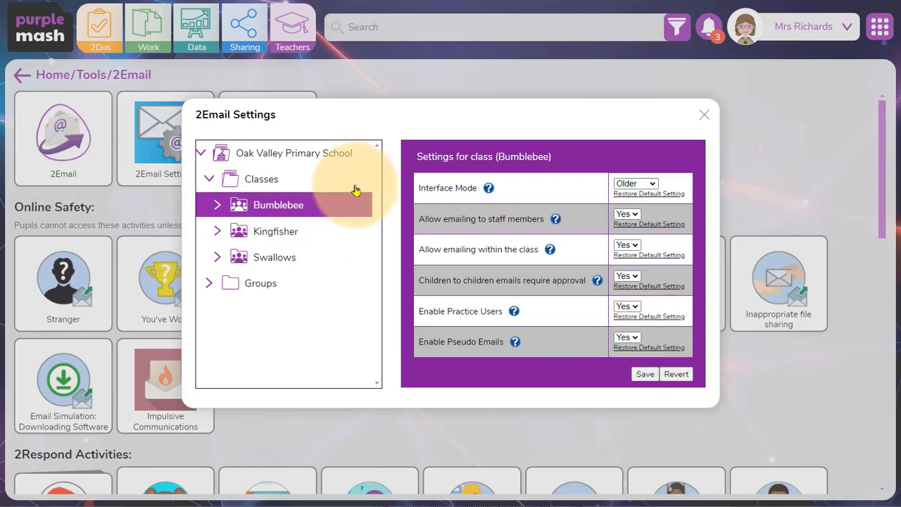
View the 2Email settings for the whole Oak Valley Primary School without saving the class changes, and close the settings.
left_click(341, 155)
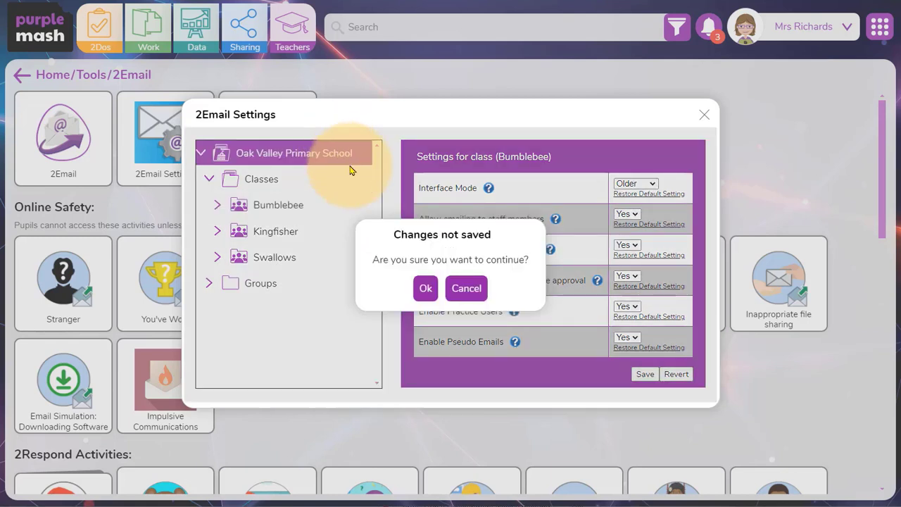
key("Return")
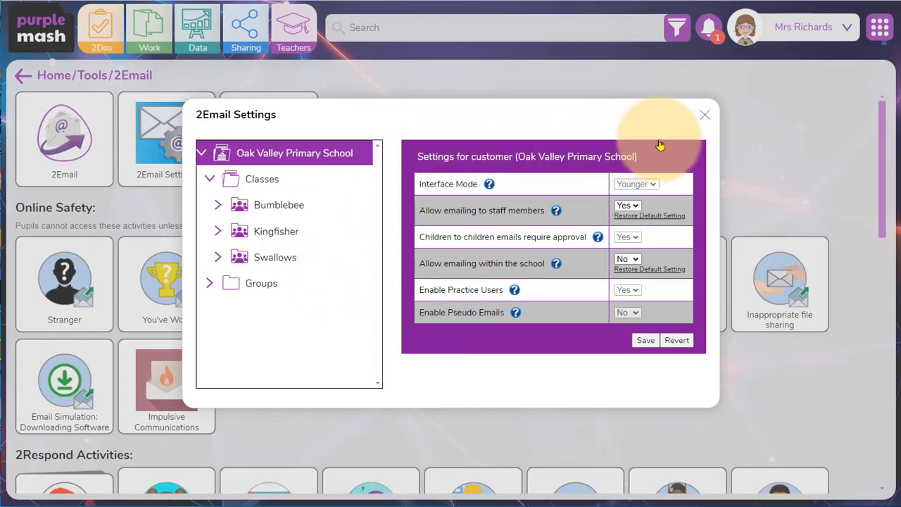
left_click(707, 115)
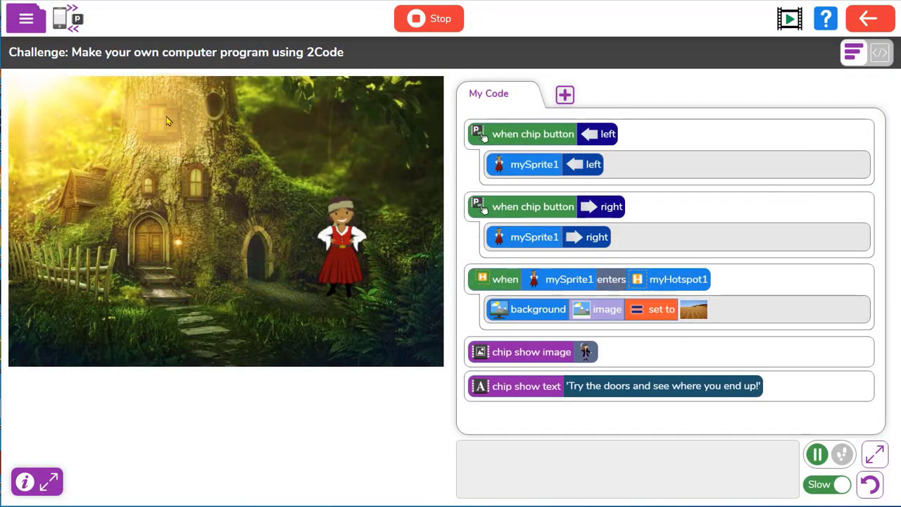
Share the 2Code program through 2Email, opening a new email with "through the door" attached, and check its attachment area.
left_click(28, 24)
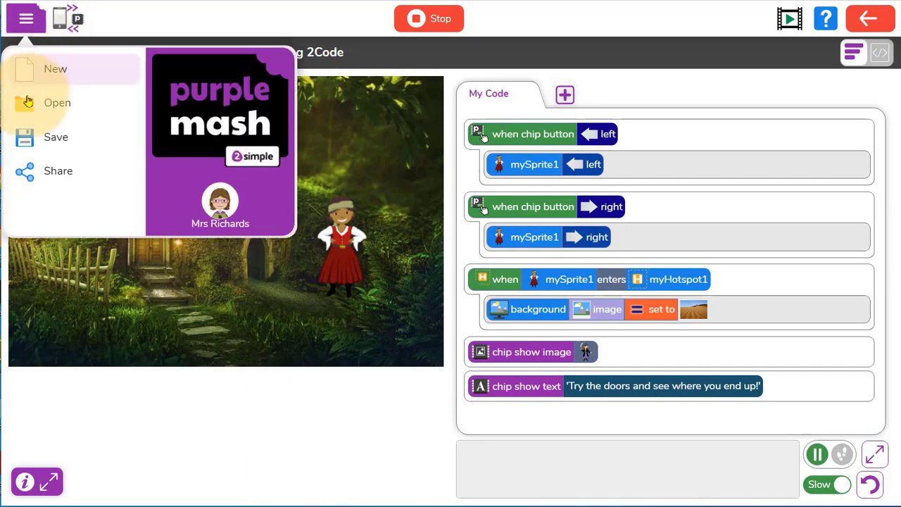
left_click(28, 171)
left_click_drag(315, 158, 318, 85)
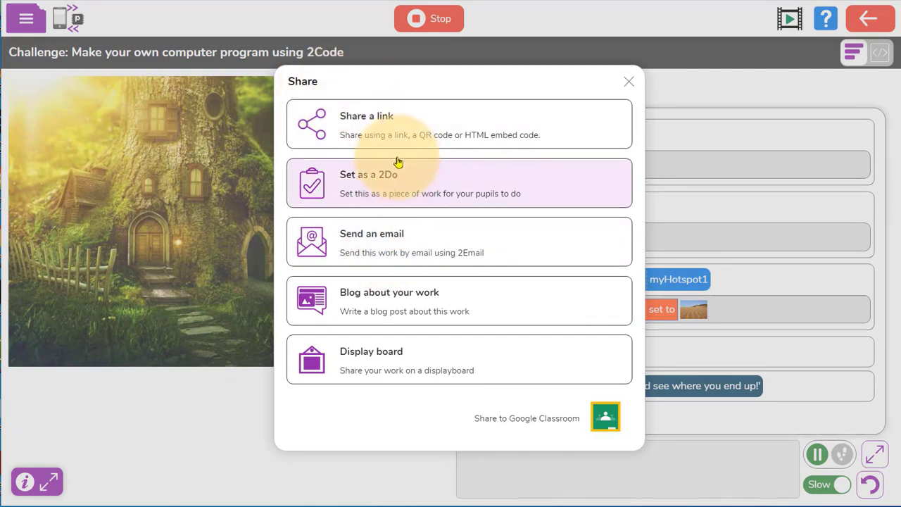
left_click(385, 254)
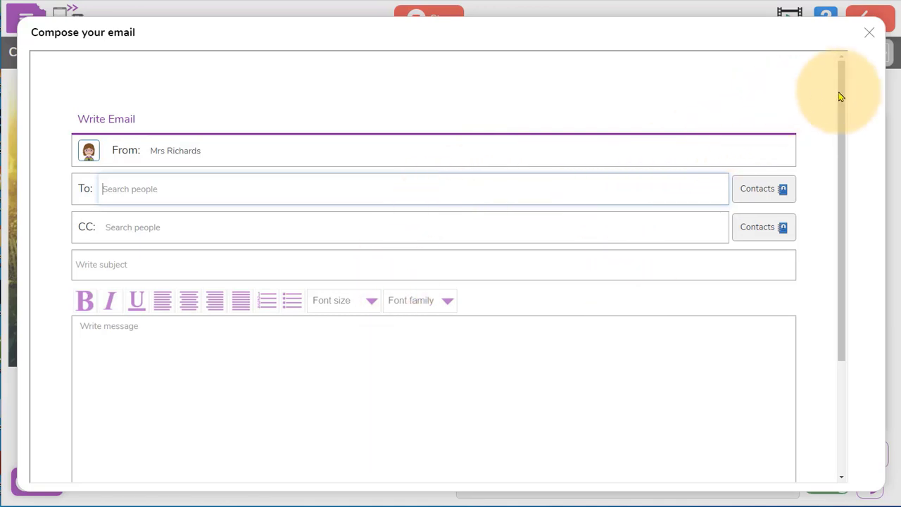
left_click_drag(845, 91, 831, 219)
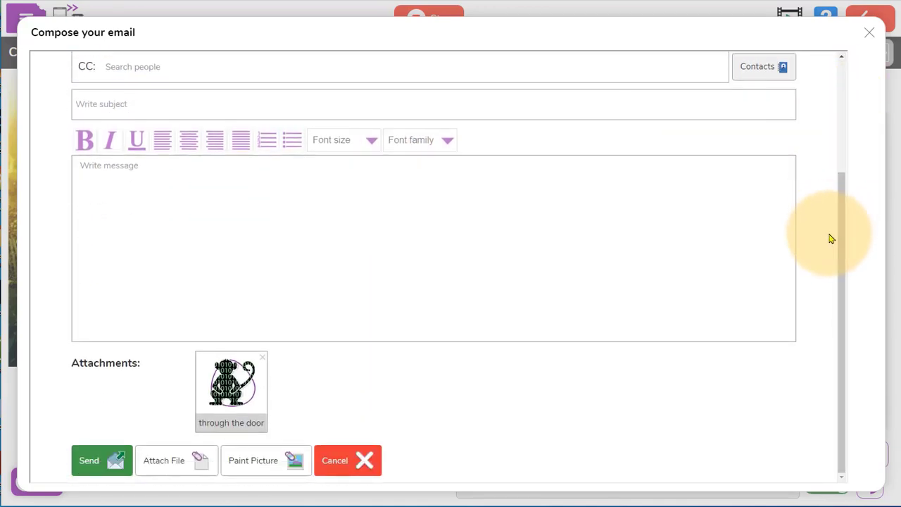